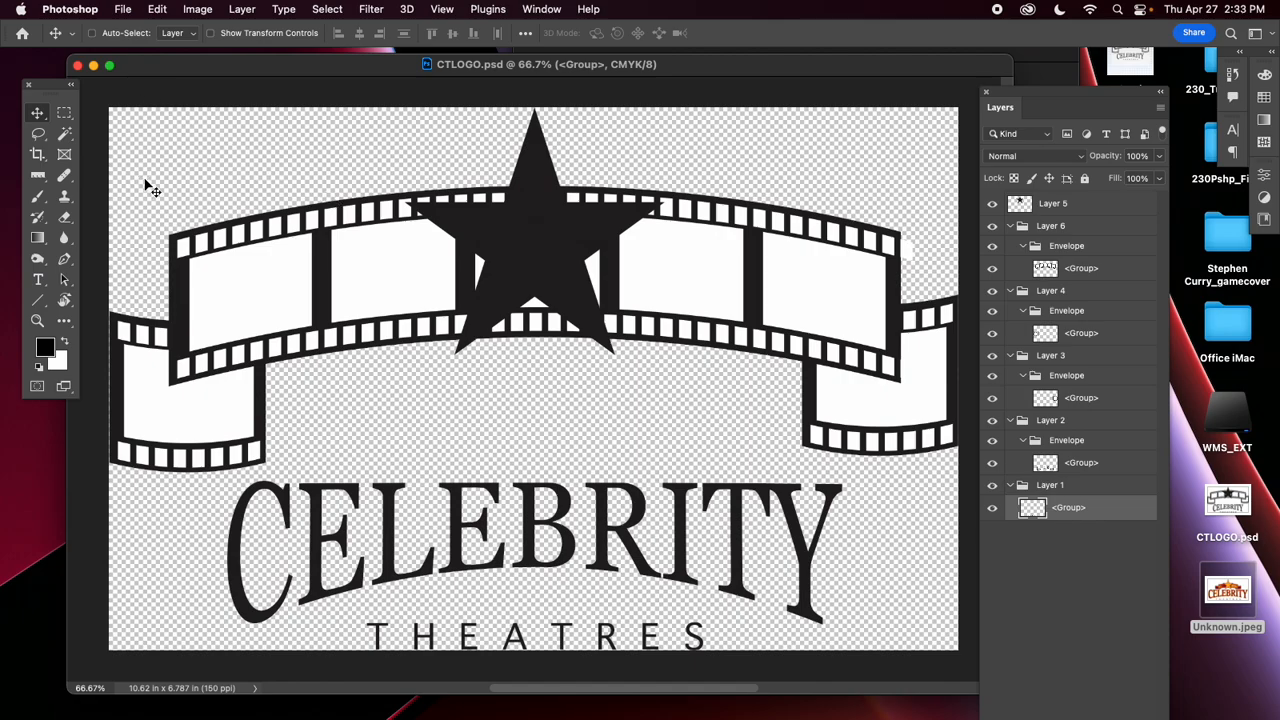
Set the canvas size of the logo document to 11 inches wide by 7.5 inches high.
click(197, 9)
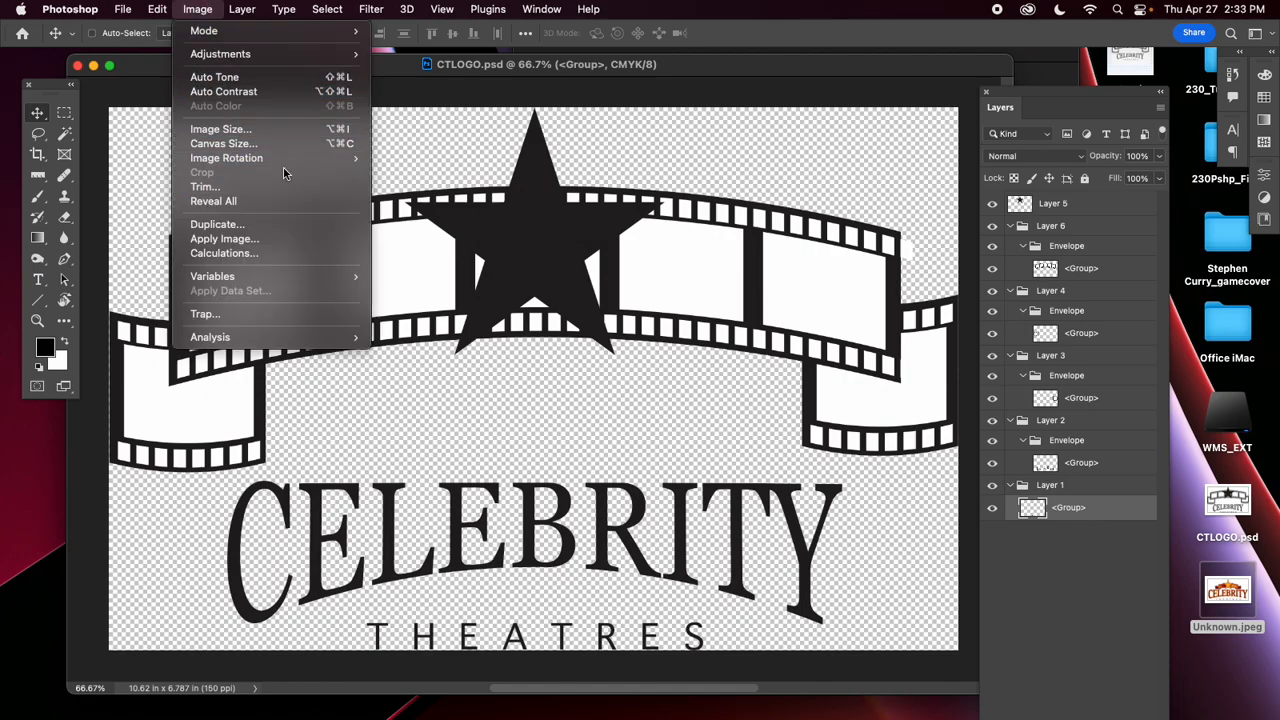
click(224, 143)
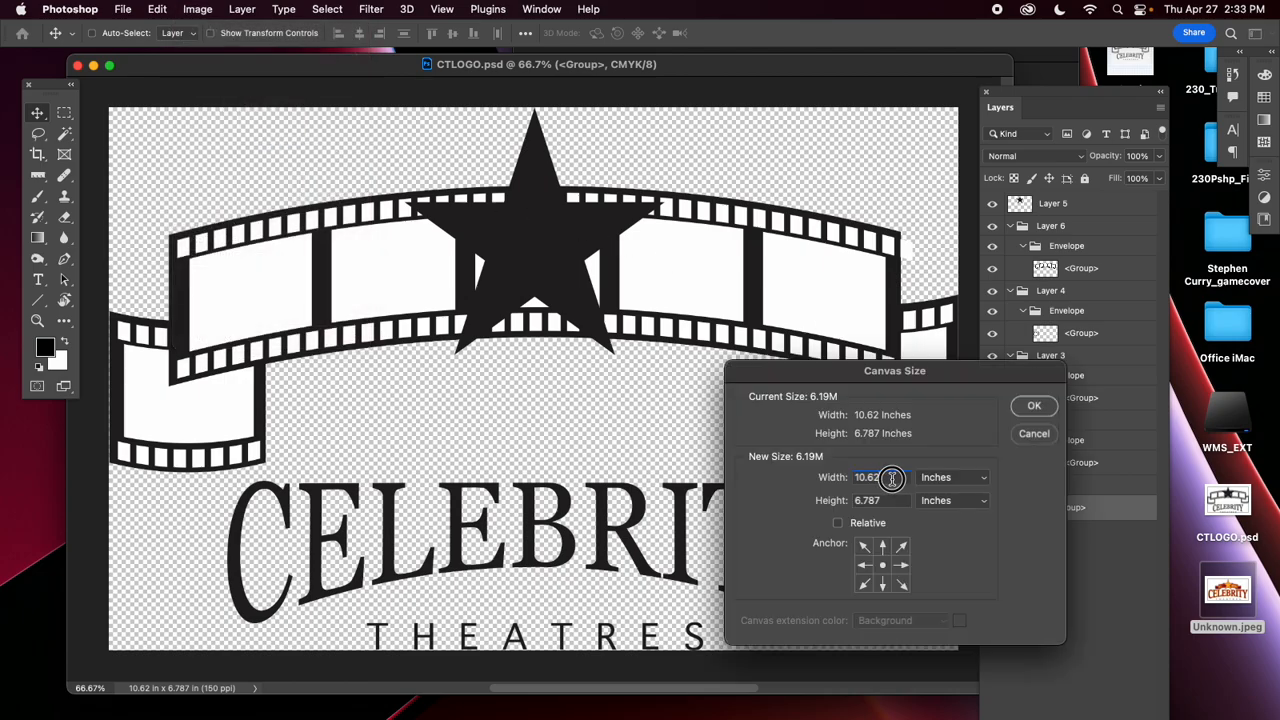
text(11)
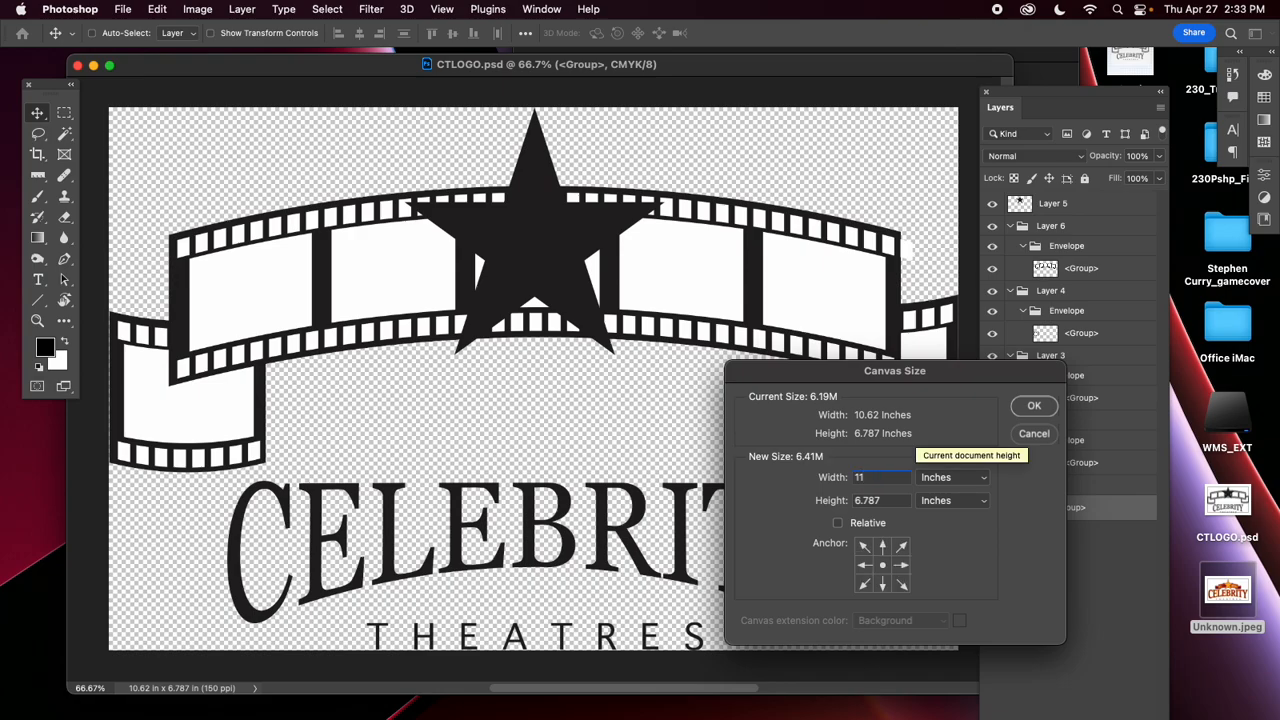
key(Tab)
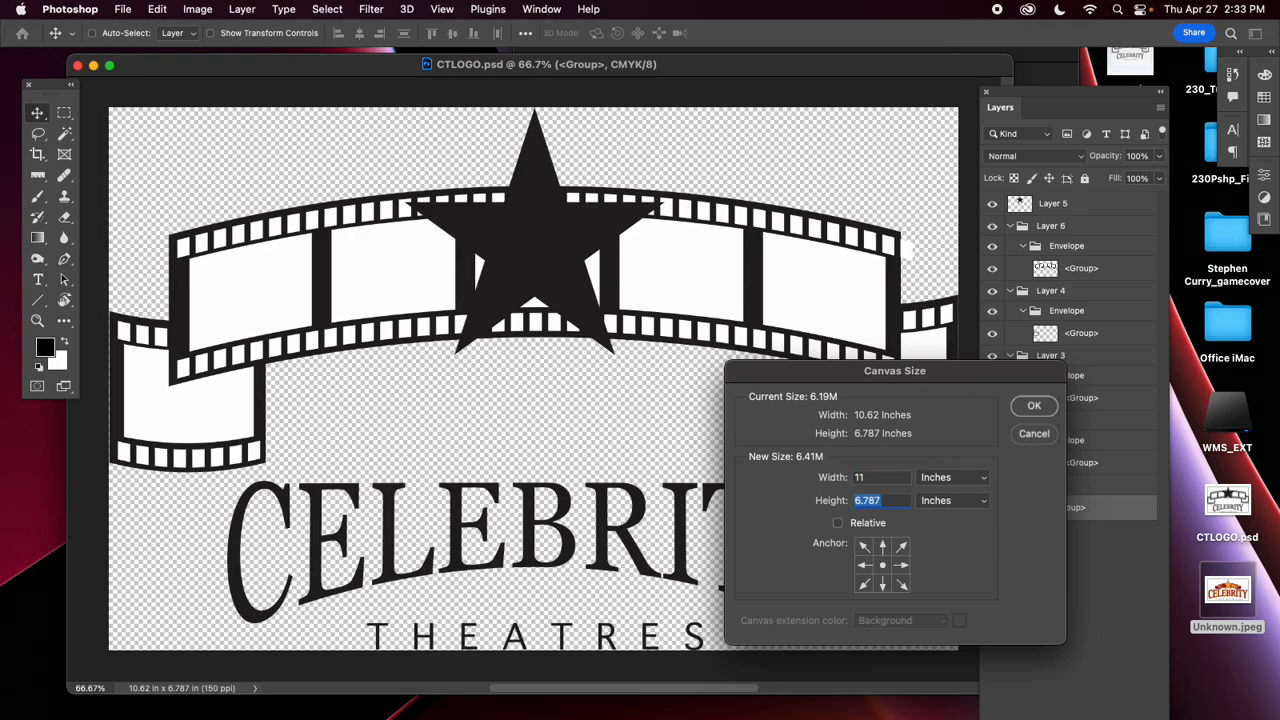
text(7.5)
key(Return)
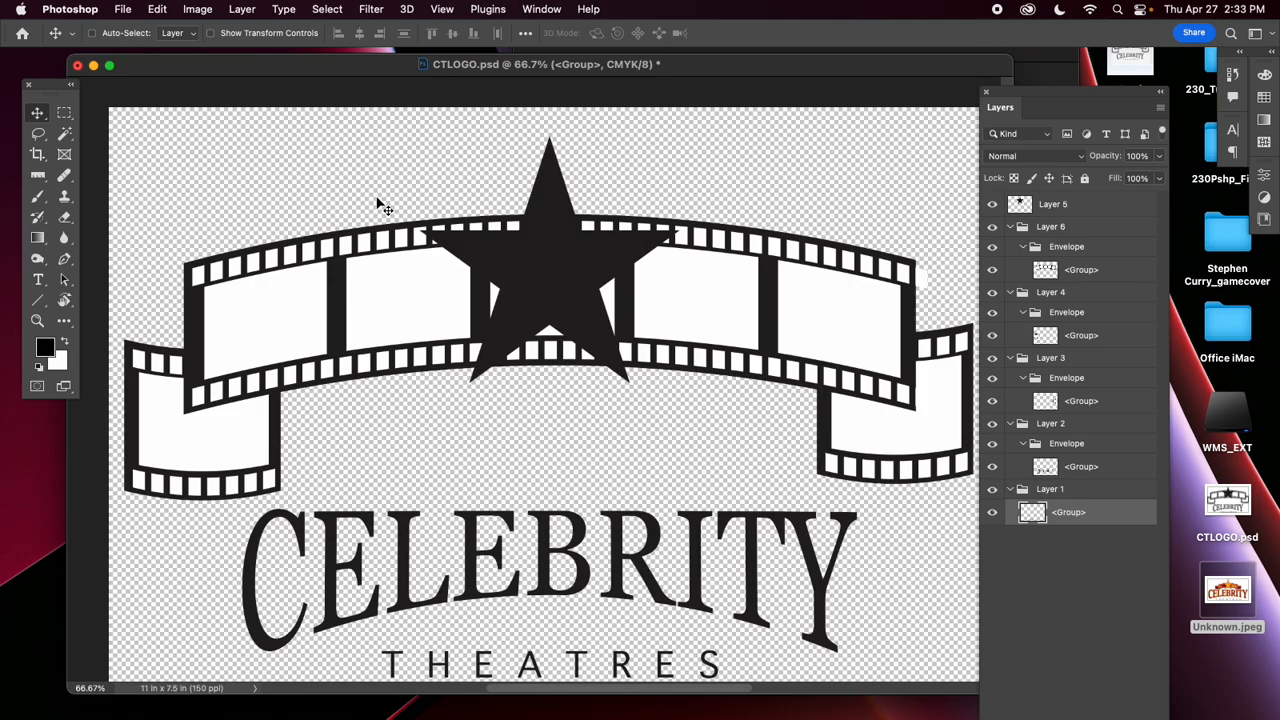
Rename Layer 5, which holds the star, as Star.
key(super+minus)
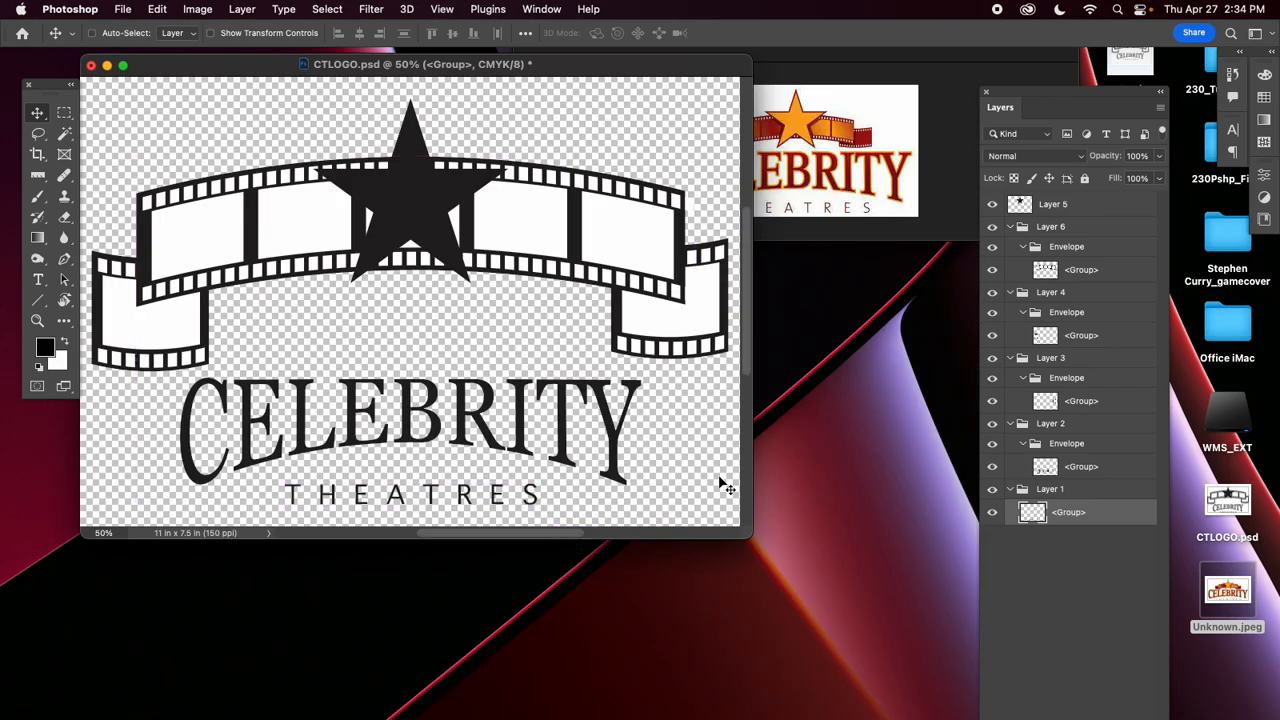
drag(751, 537, 878, 655)
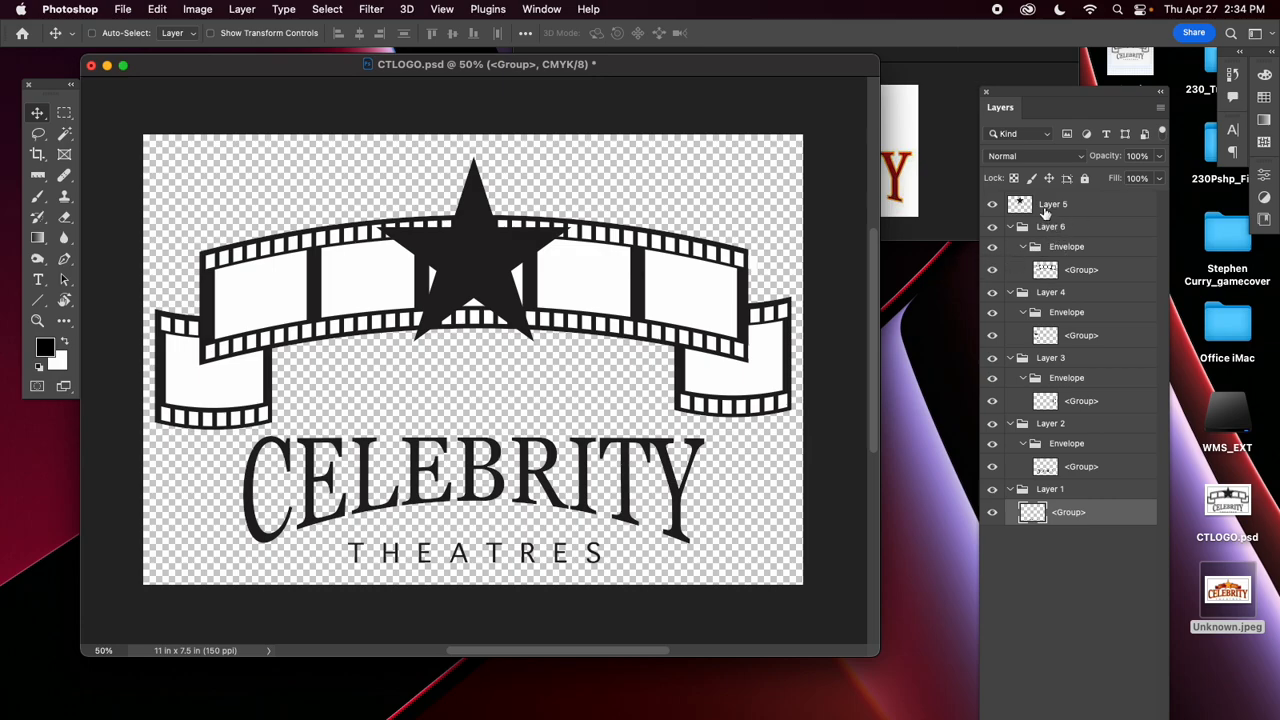
double_click(1052, 204)
text(Star)
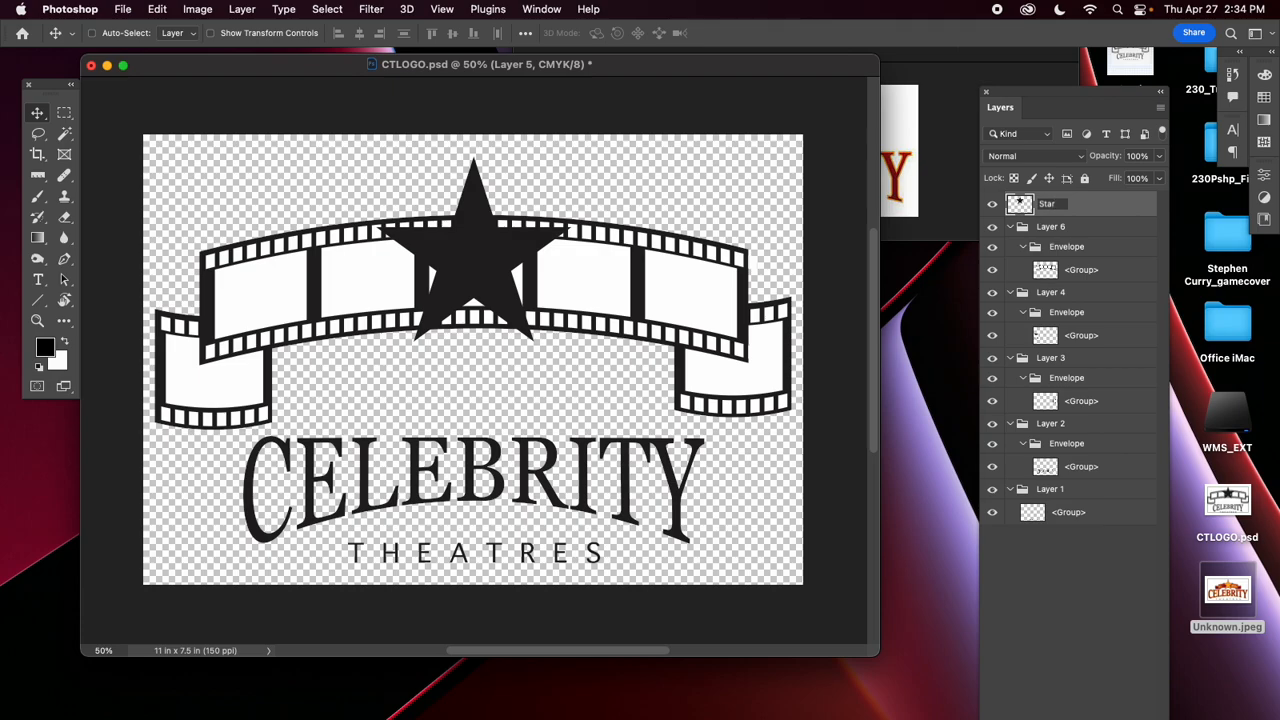
key(Return)
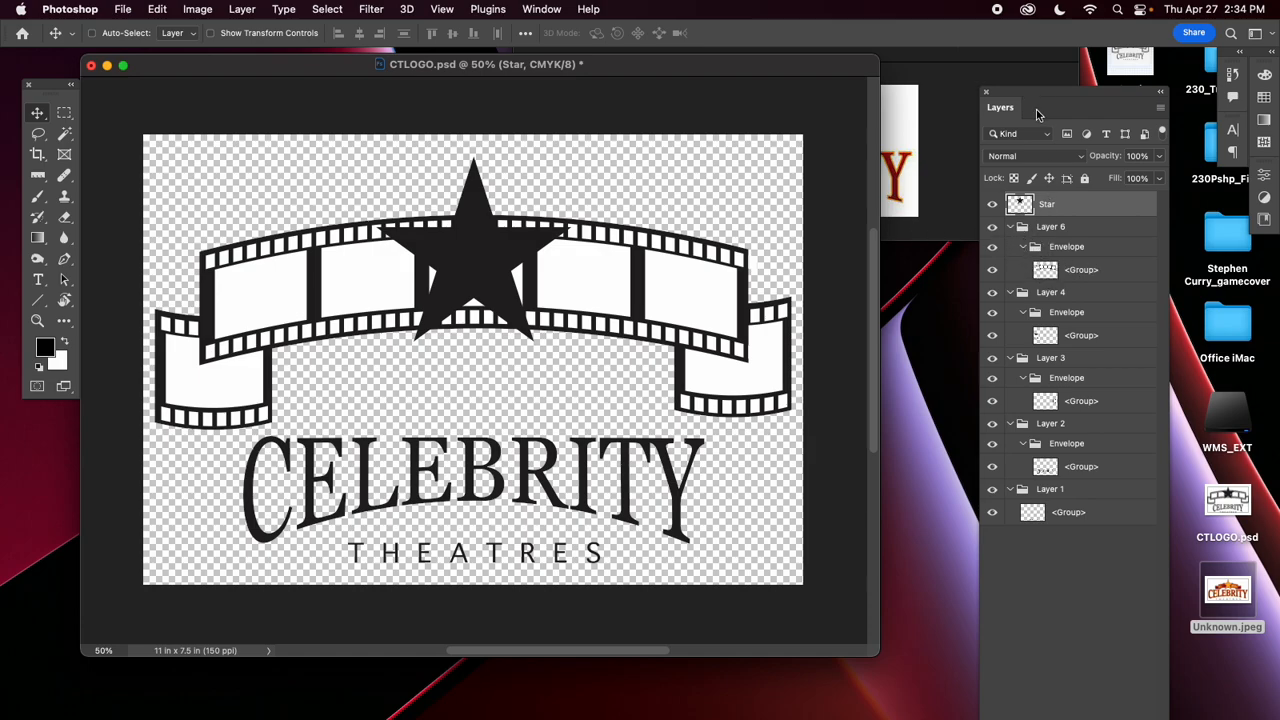
Rename the group layer inside Layer 6's Envelope group as CenterFilm.
drag(1034, 97, 930, 85)
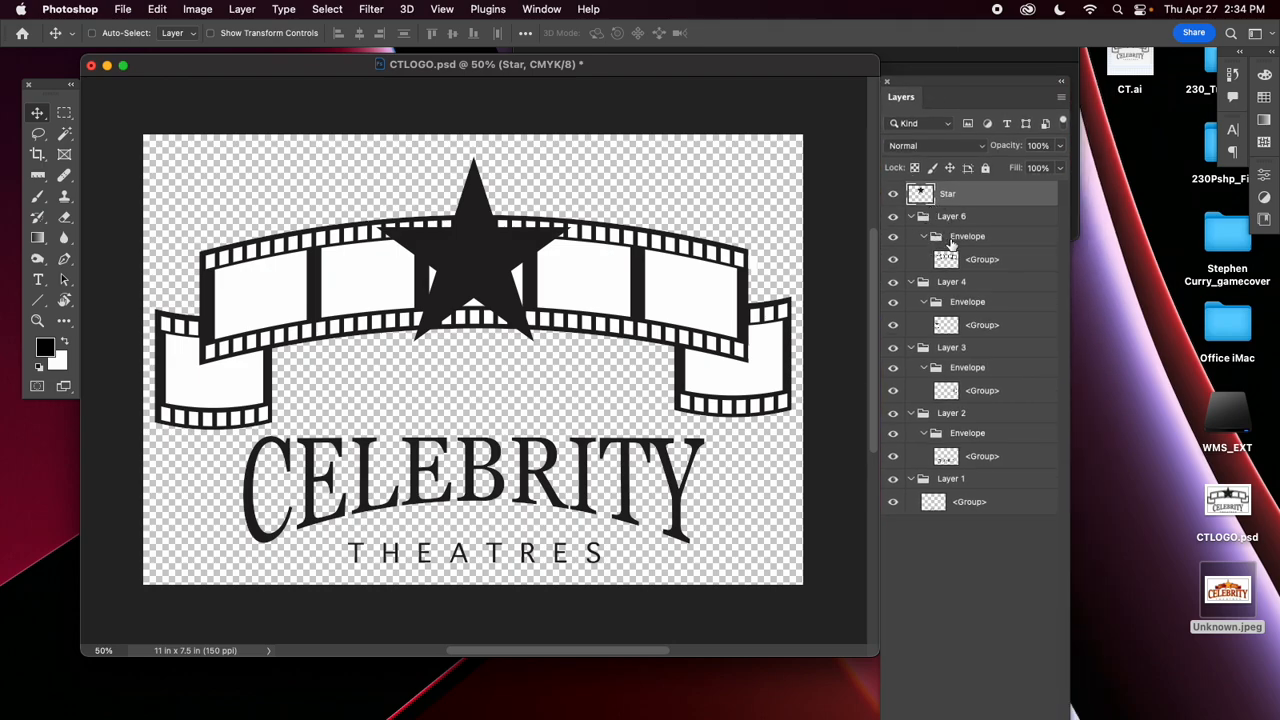
double_click(985, 260)
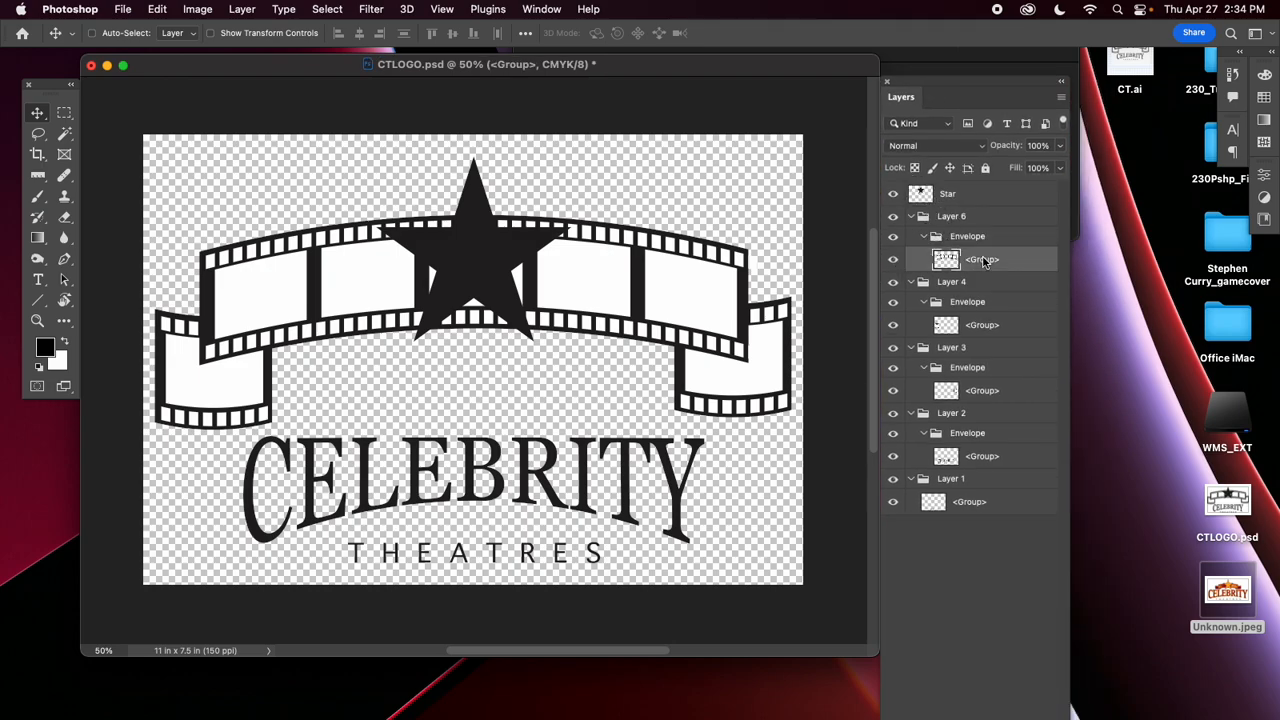
text(C)
text(enterFilm)
Rename the film strip layers inside Layer 4 and Layer 3 as Left and Right.
click(982, 326)
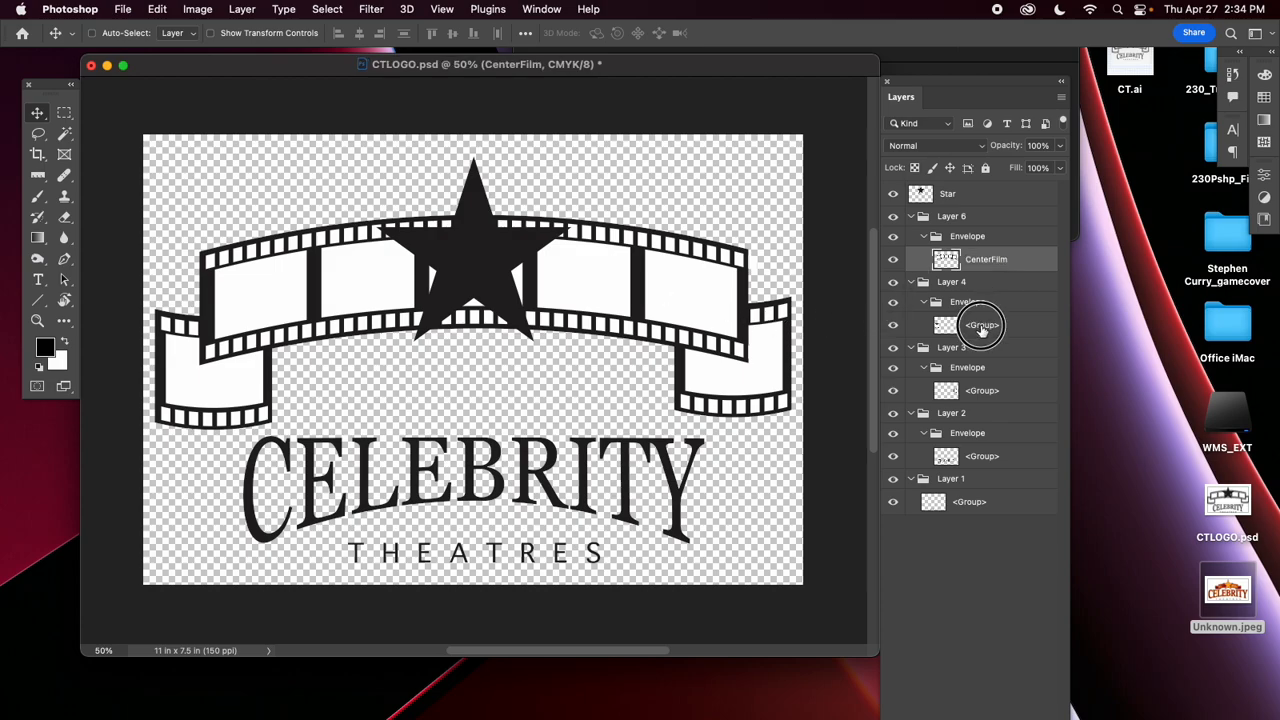
double_click(982, 326)
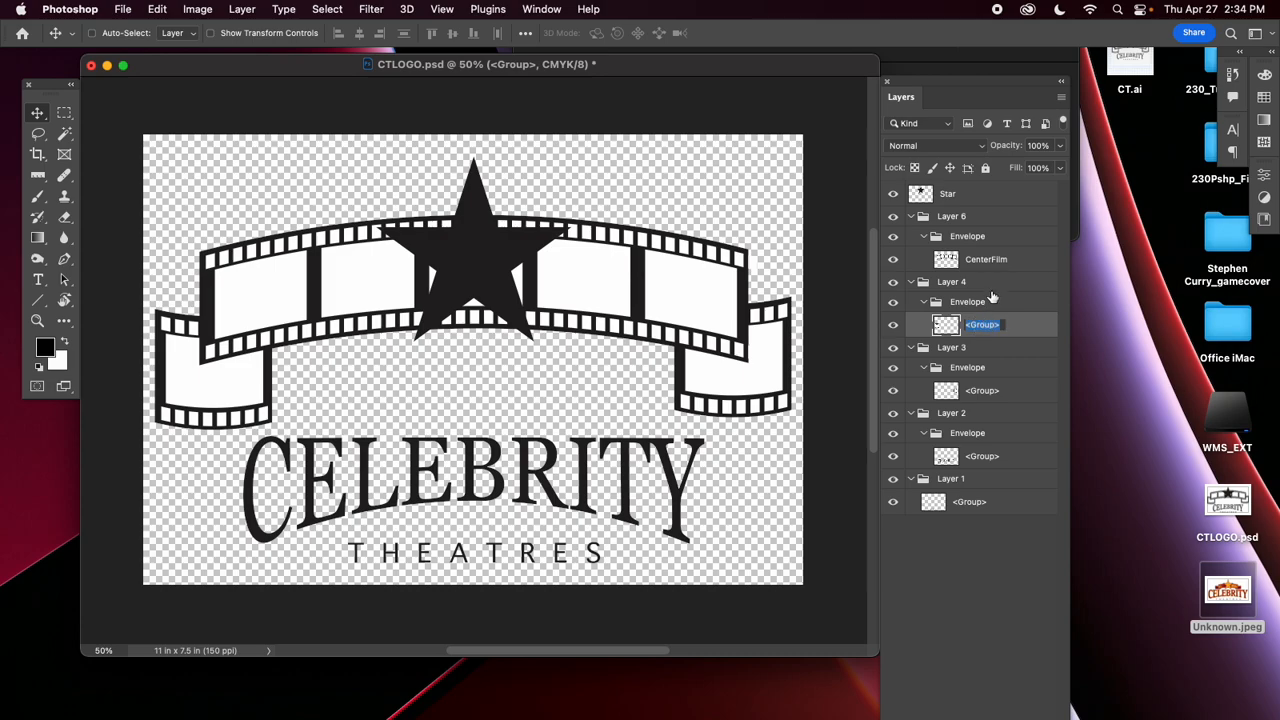
text(Left)
click(984, 392)
double_click(987, 392)
text(Right)
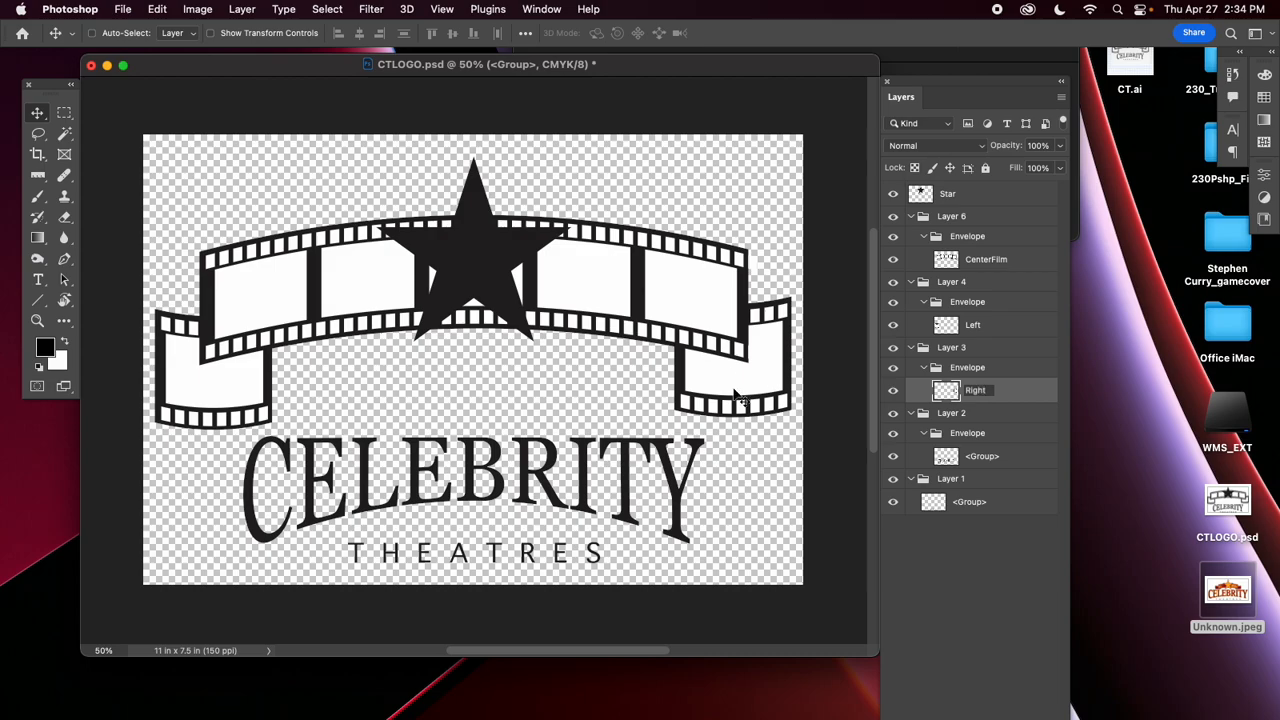
Rename the lettering layers inside Layer 2 and Layer 1 as Cele and Thea.
click(893, 457)
click(893, 457)
double_click(983, 456)
text(Cele)
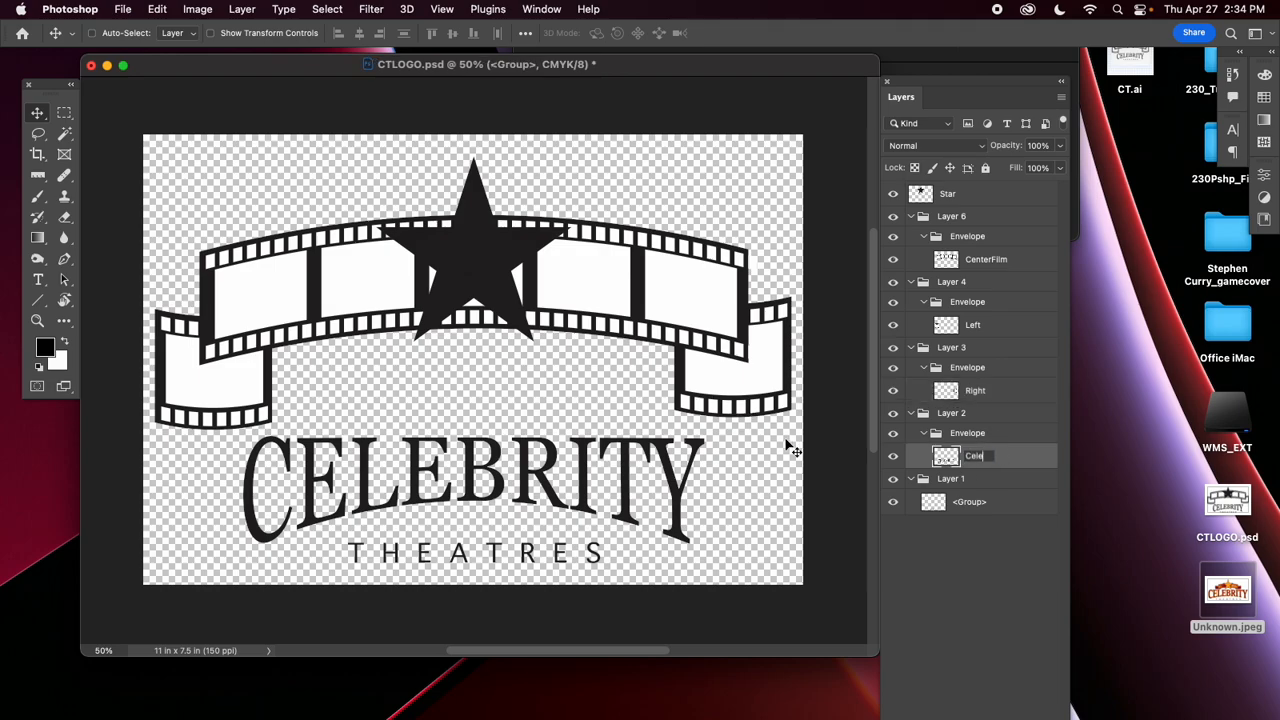
double_click(970, 501)
text(The)
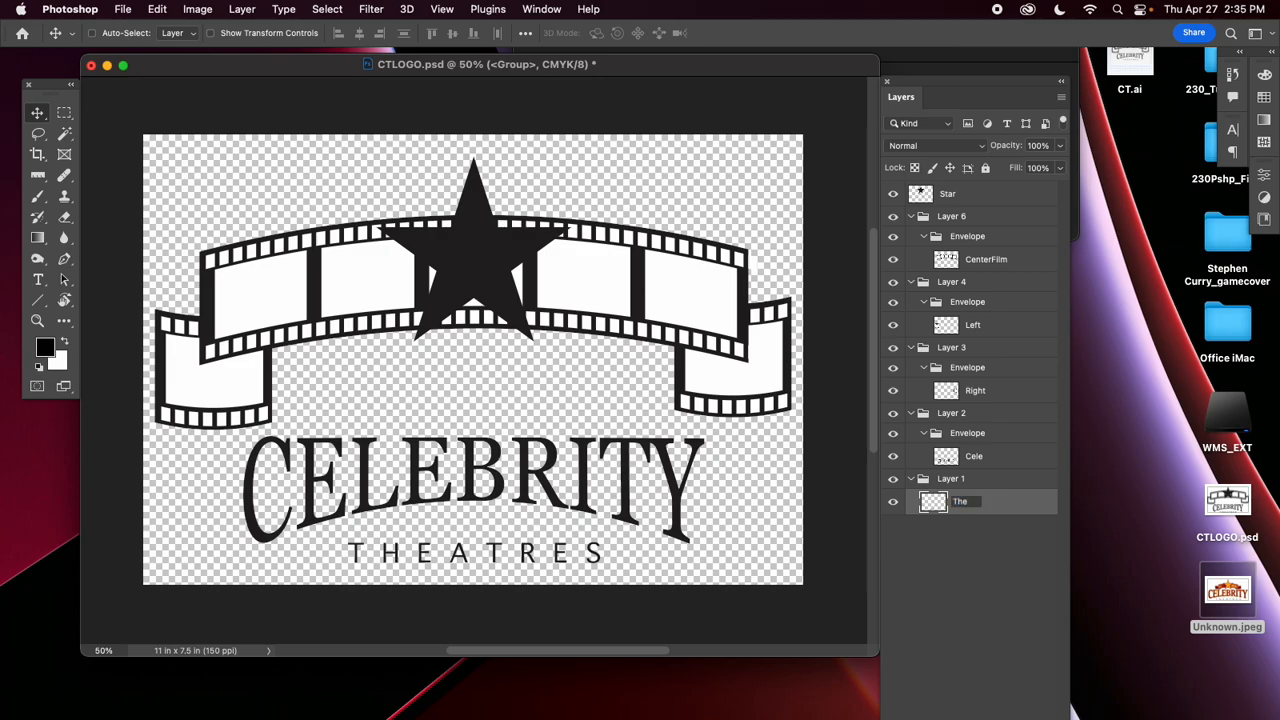
text(a)
key(Return)
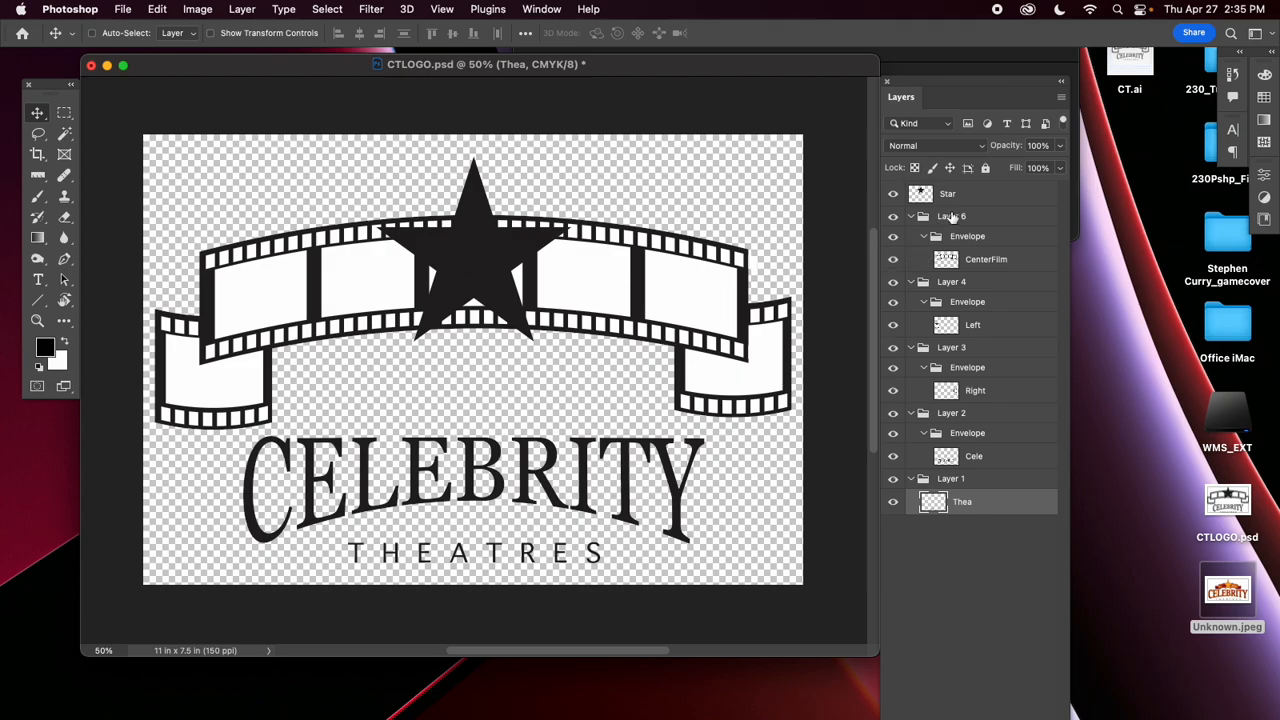
Dock the floating Layers panel with the collapsed panel icons and expand it.
mouse_move(950, 221)
mouse_down()
mouse_move(944, 212)
mouse_move(980, 207)
mouse_move(987, 178)
mouse_move(923, 366)
mouse_move(973, 224)
mouse_up()
drag(950, 93, 1218, 66)
click(1236, 76)
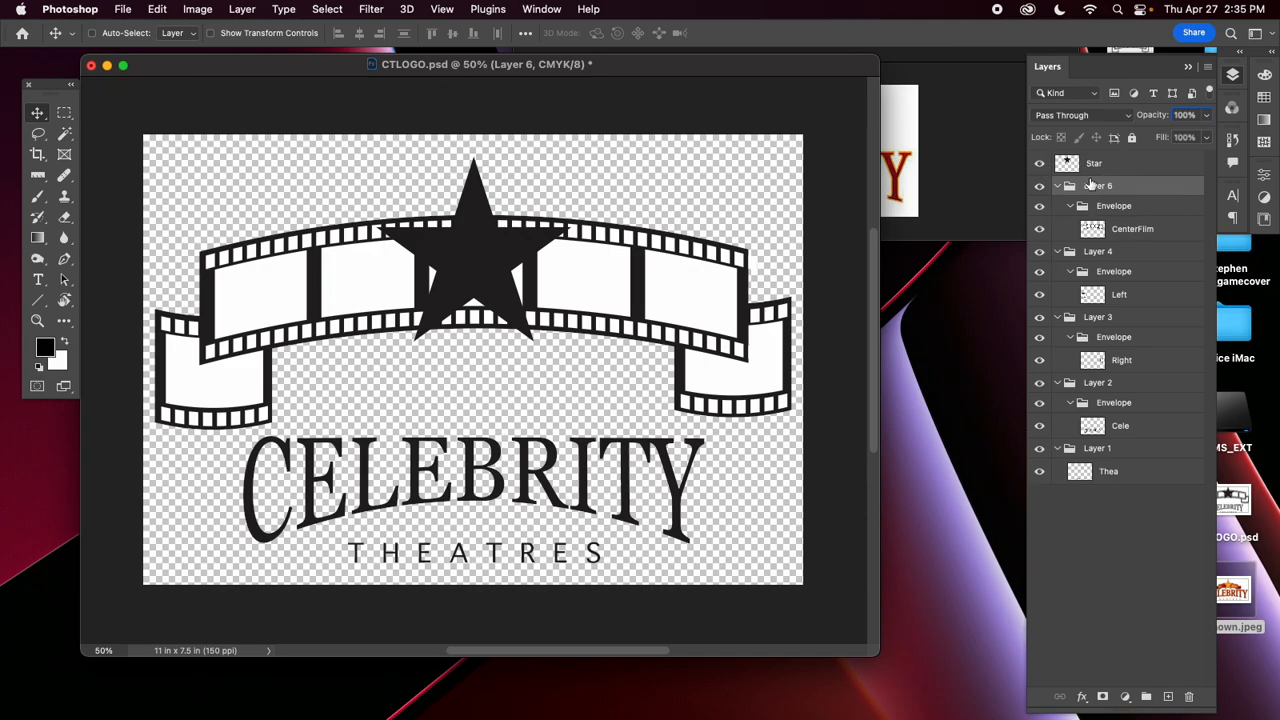
Move the Layer 6 group above Star and pull CenterFilm out of its groups to directly above Star.
drag(1072, 190, 1116, 160)
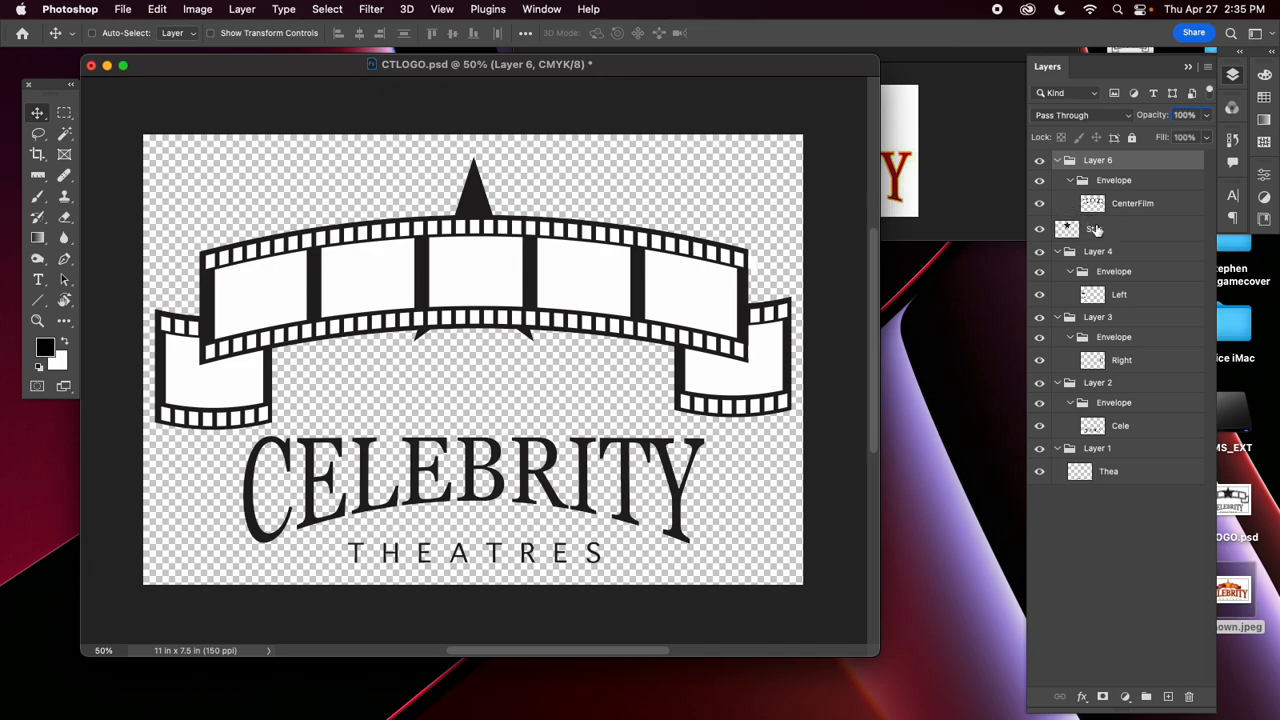
drag(1107, 212, 1070, 208)
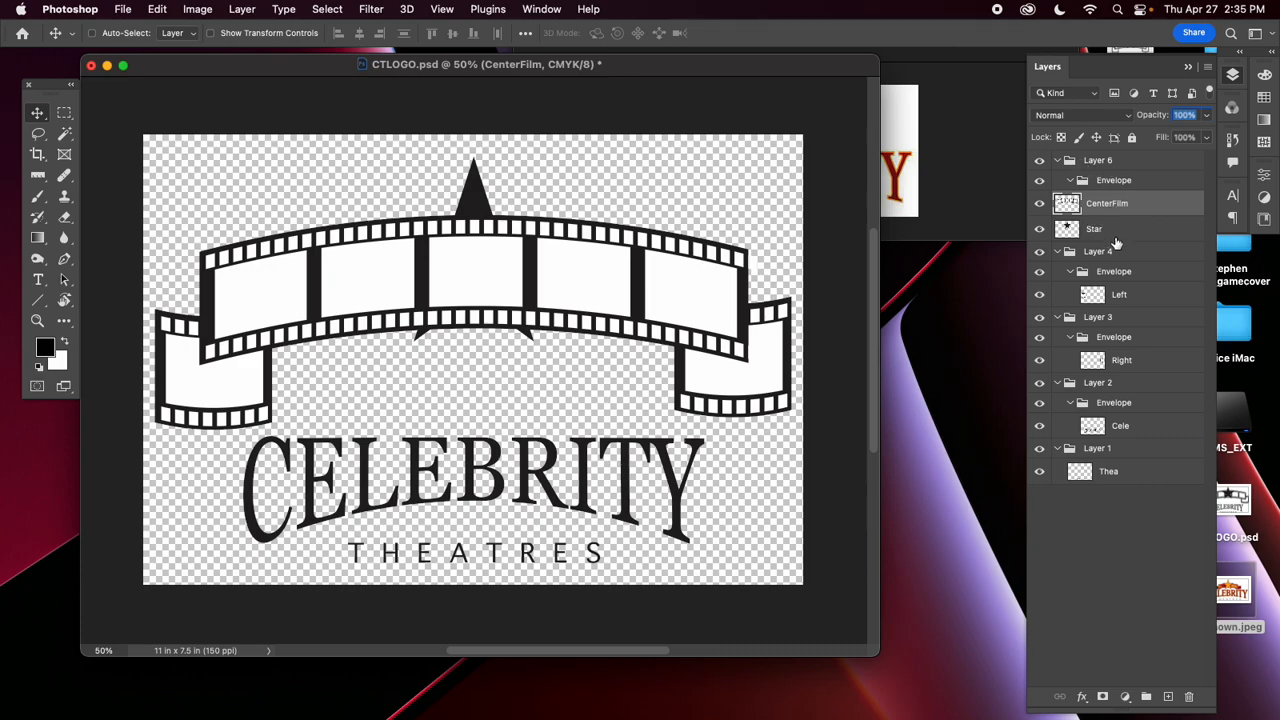
click(1058, 160)
click(1058, 160)
click(1057, 160)
click(1056, 161)
click(1057, 162)
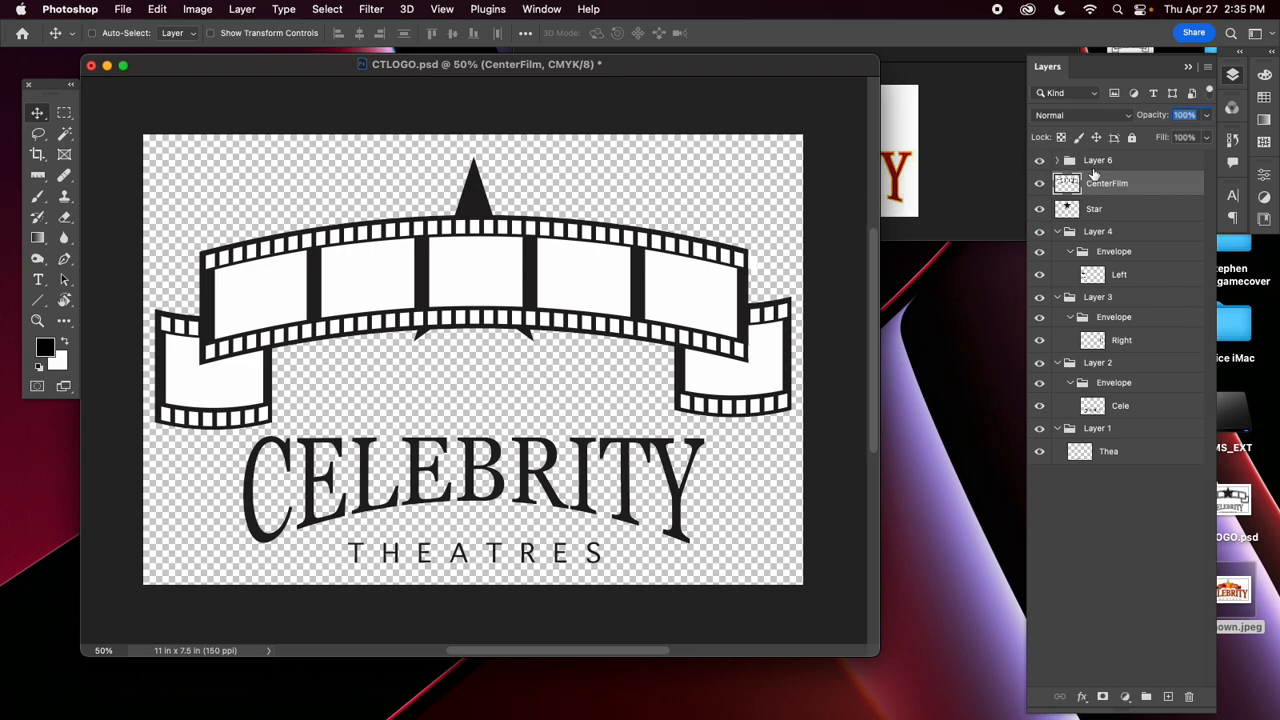
Delete the emptied Envelope group and its parent group Layer 6.
click(1060, 161)
click(1112, 187)
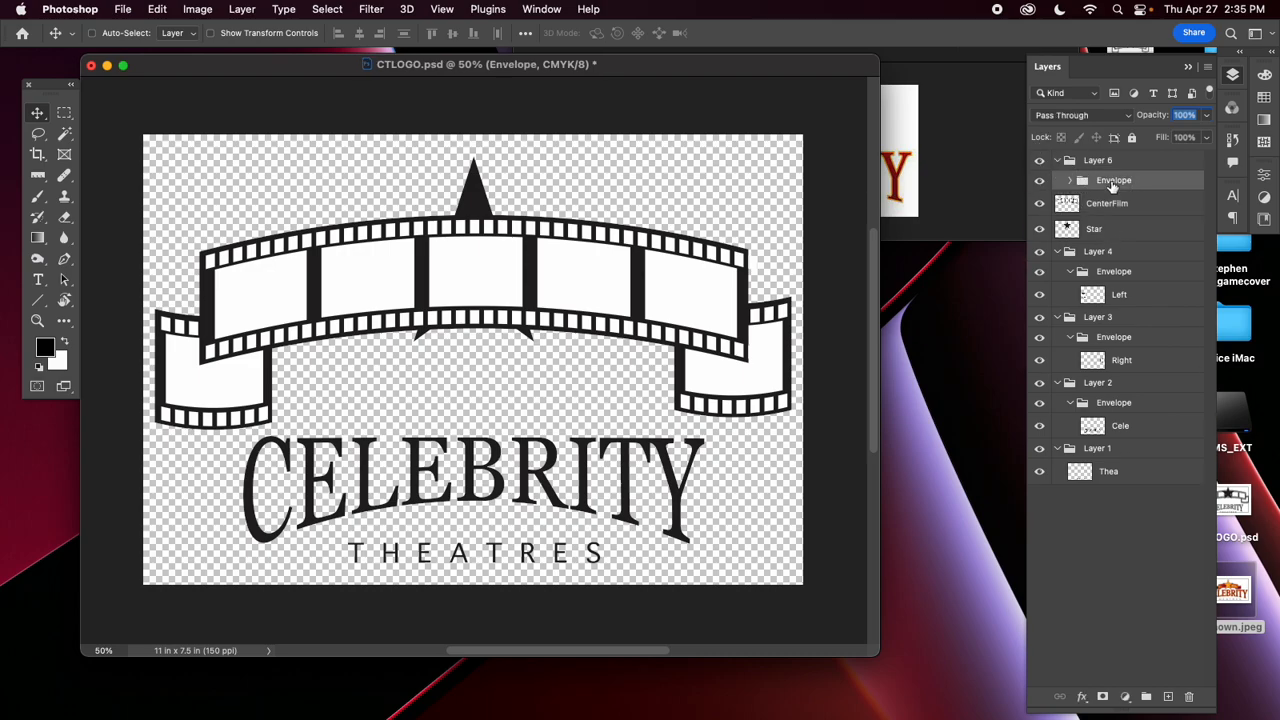
key(BackSpace)
drag(1177, 181, 1189, 697)
drag(1177, 161, 1189, 697)
Pull the remaining layers out of their groups, placing Left and Right above Star and Thea and Cele below it.
drag(1100, 254, 1100, 182)
drag(1121, 320, 1110, 210)
drag(1120, 385, 1110, 262)
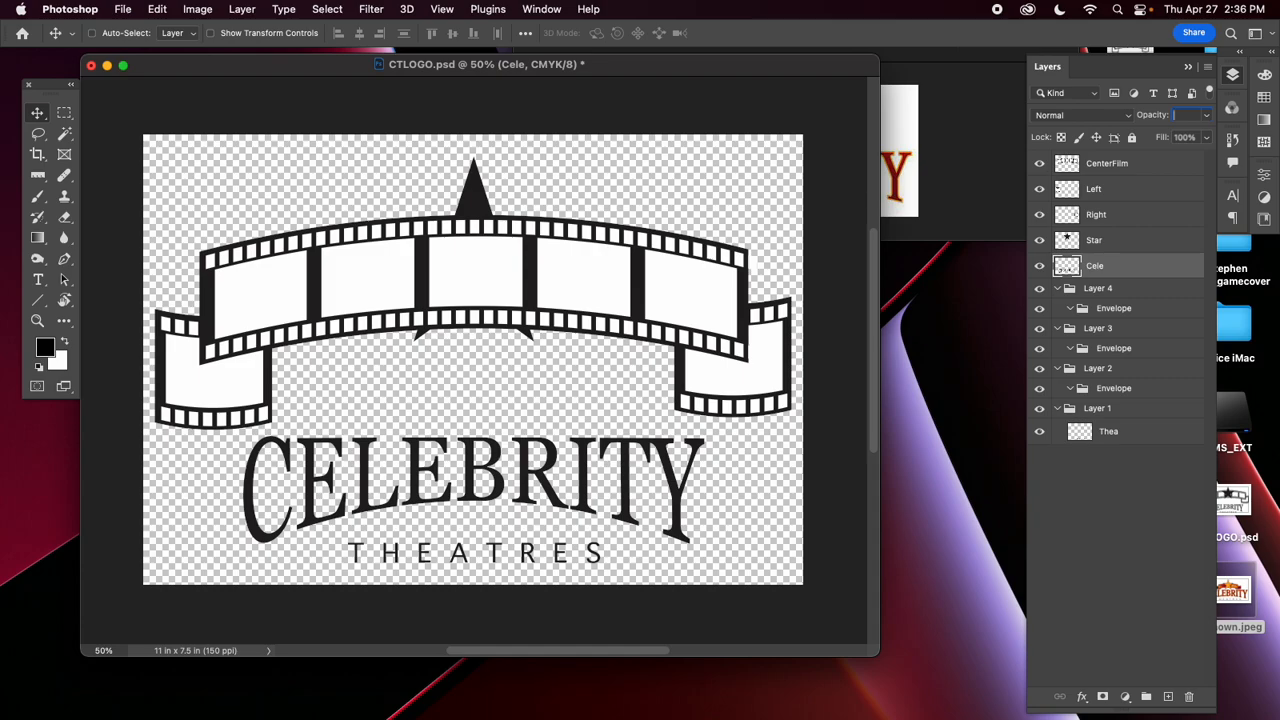
drag(1108, 431, 1110, 262)
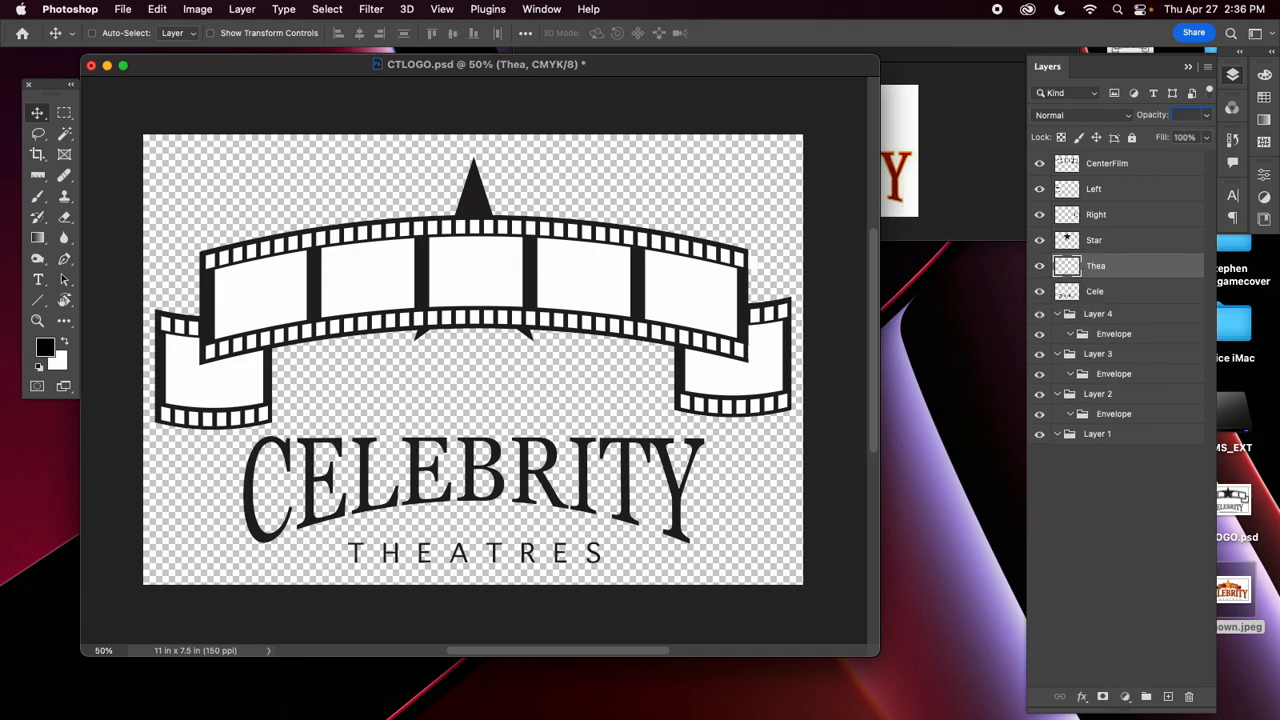
Delete the emptied groups Layer 4, Layer 3, Layer 2 and Layer 1 together.
click(1100, 314)
shift+click(1100, 434)
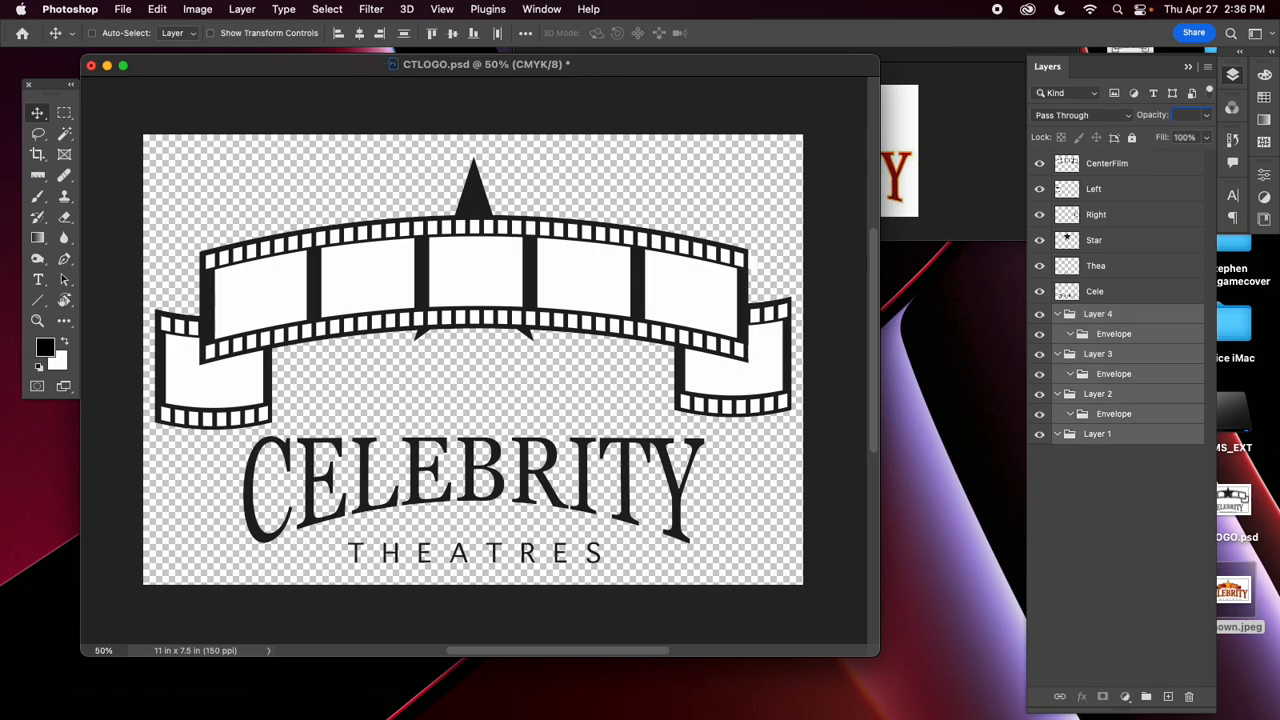
drag(1100, 434, 1189, 697)
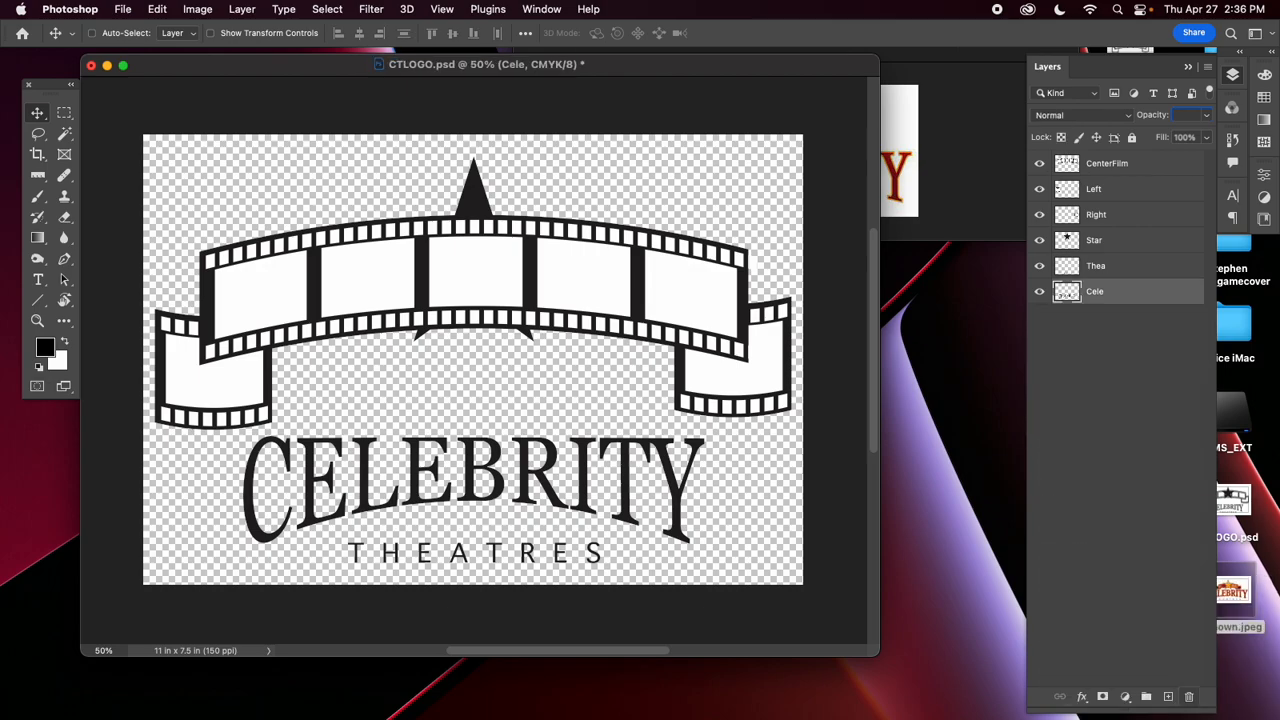
Move the Star layer to the top of the layer stack and lower the document window to expose the reference logo.
click(1115, 450)
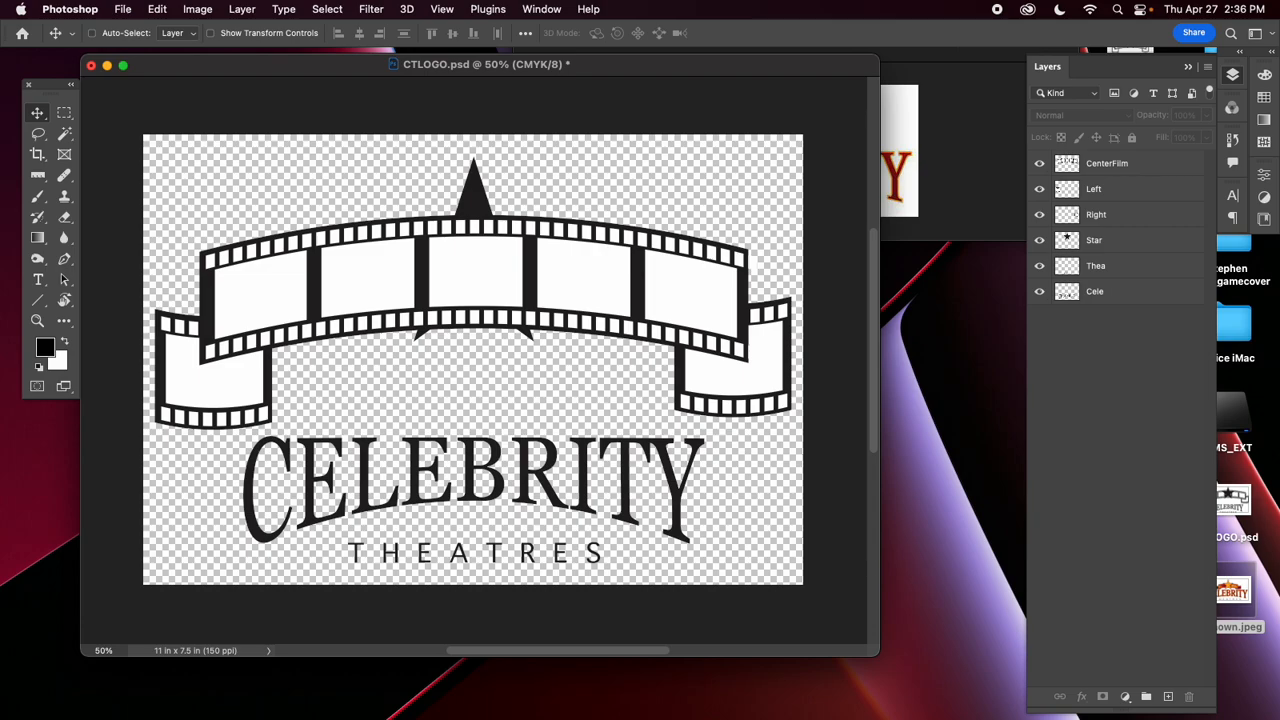
drag(1094, 240, 1090, 160)
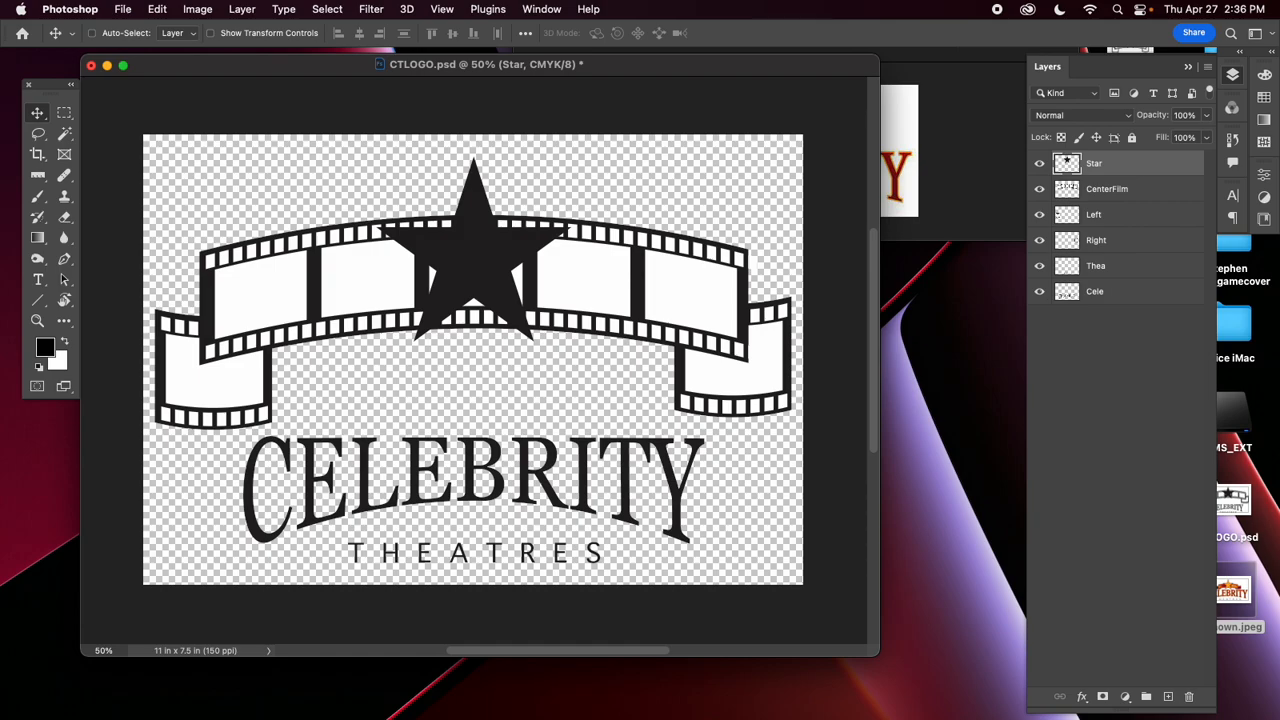
drag(480, 65, 471, 147)
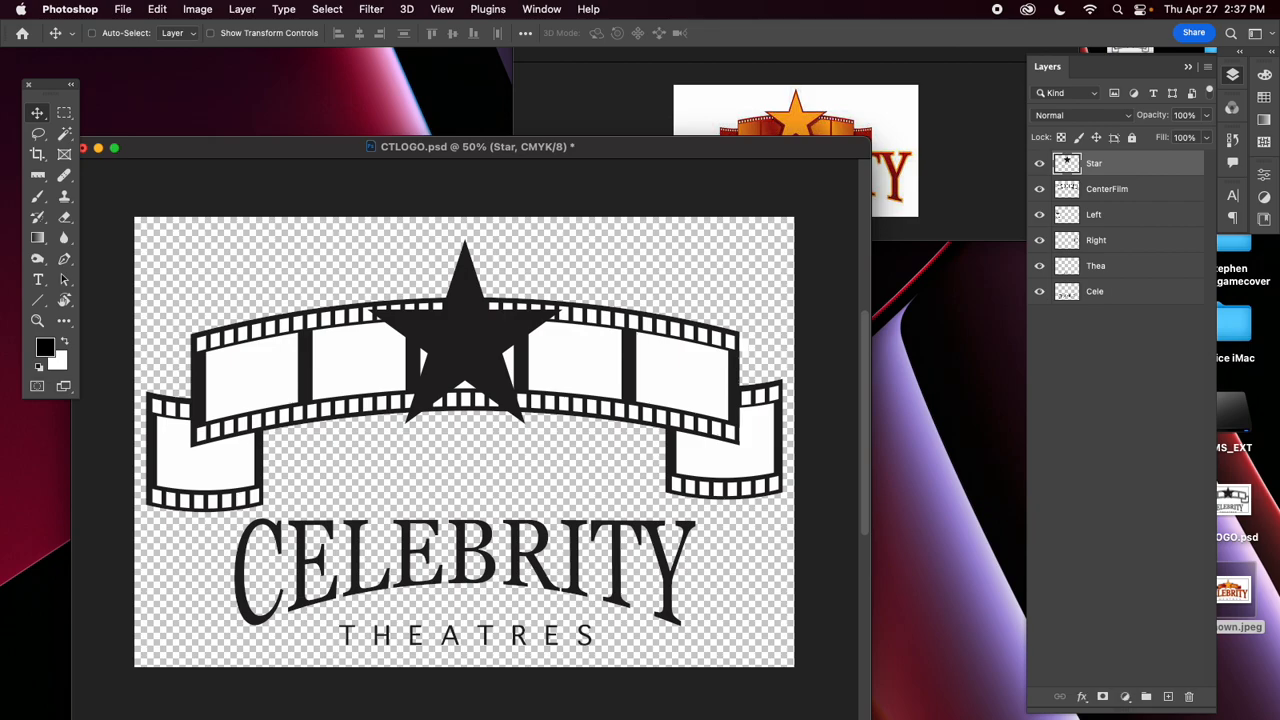
double_click(1146, 164)
drag(853, 33, 940, 276)
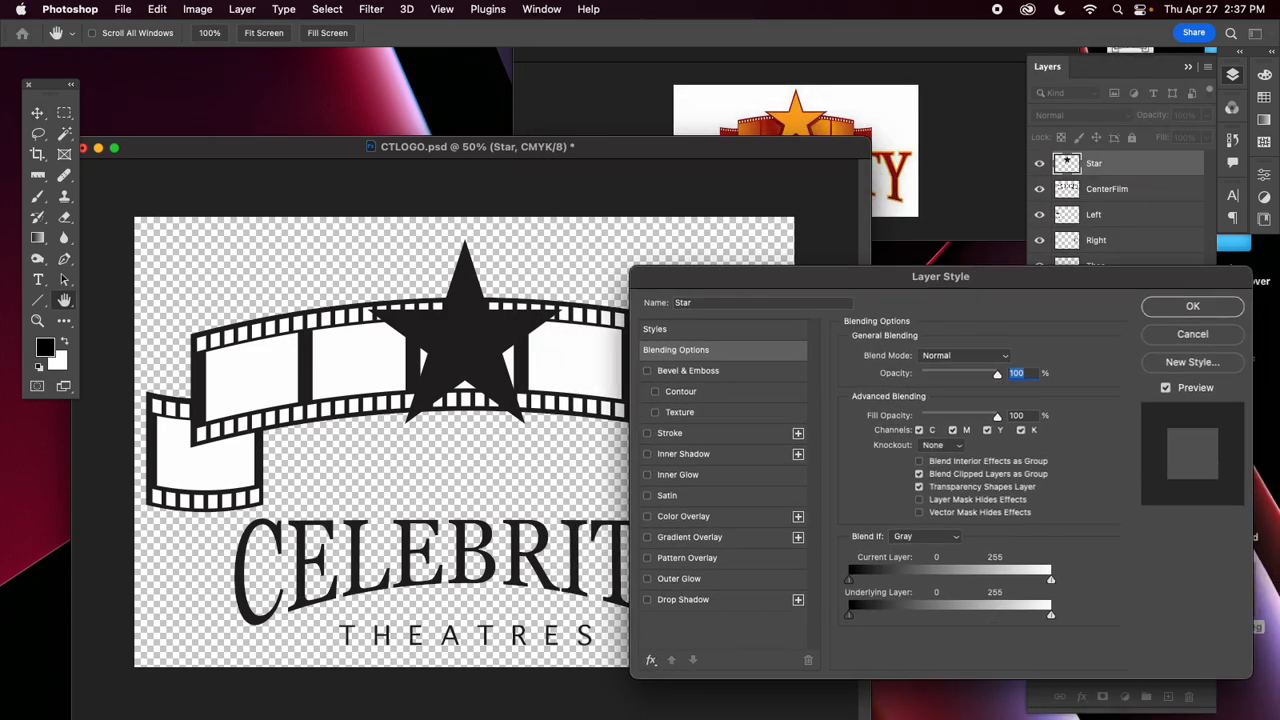
click(684, 517)
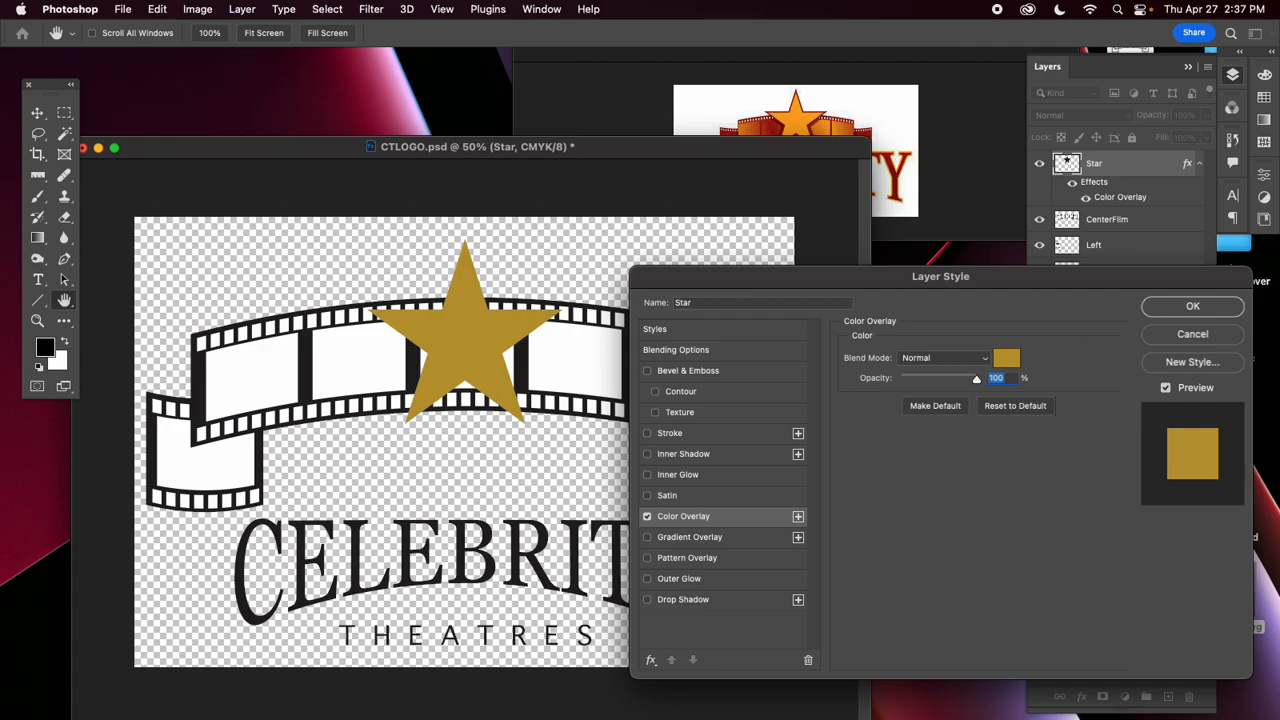
click(1007, 358)
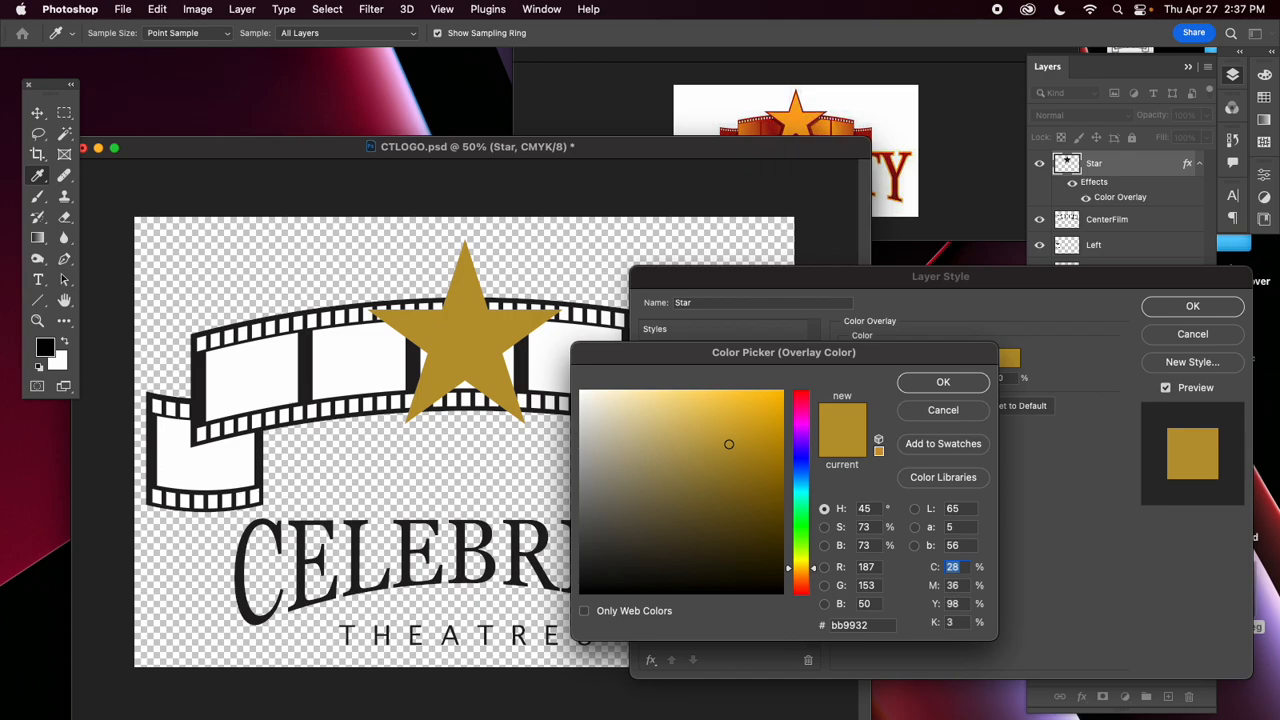
drag(784, 352, 802, 346)
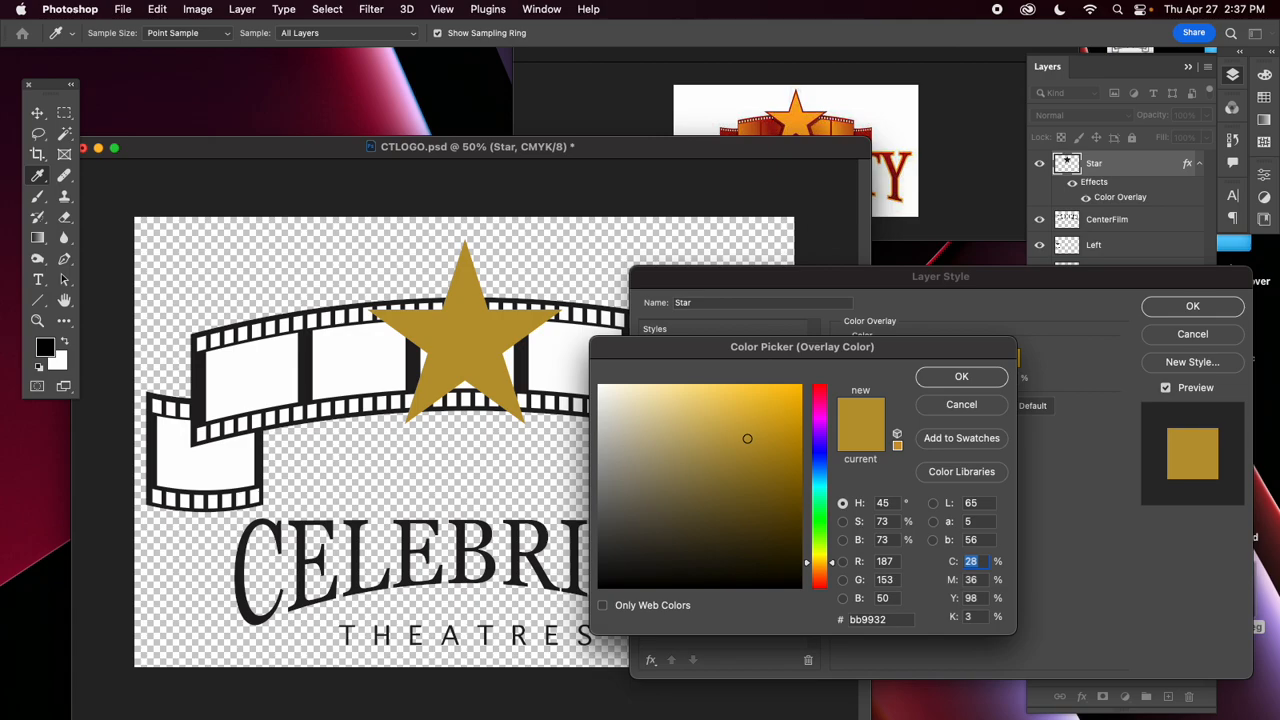
key(Escape)
key(Escape)
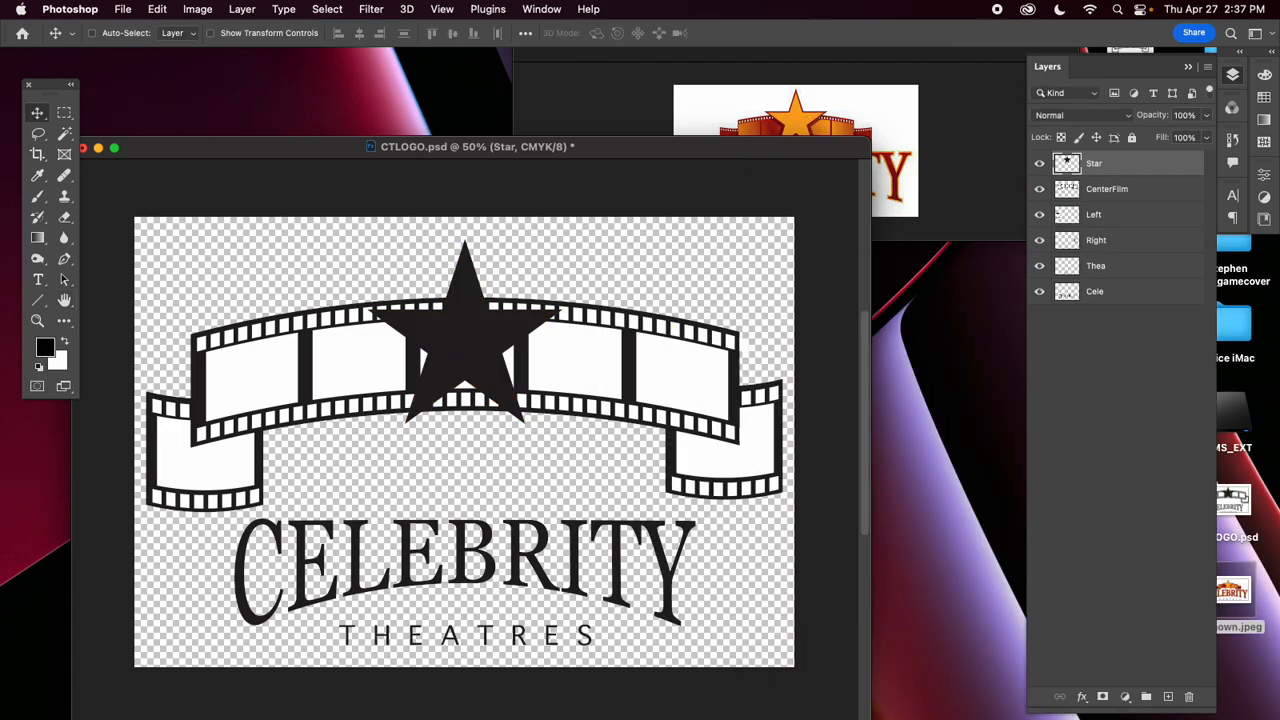
Close the Unknown.jpeg preview, place that image into CTLOGO.psd and move it to the canvas's upper-right corner as a colour reference.
click(970, 209)
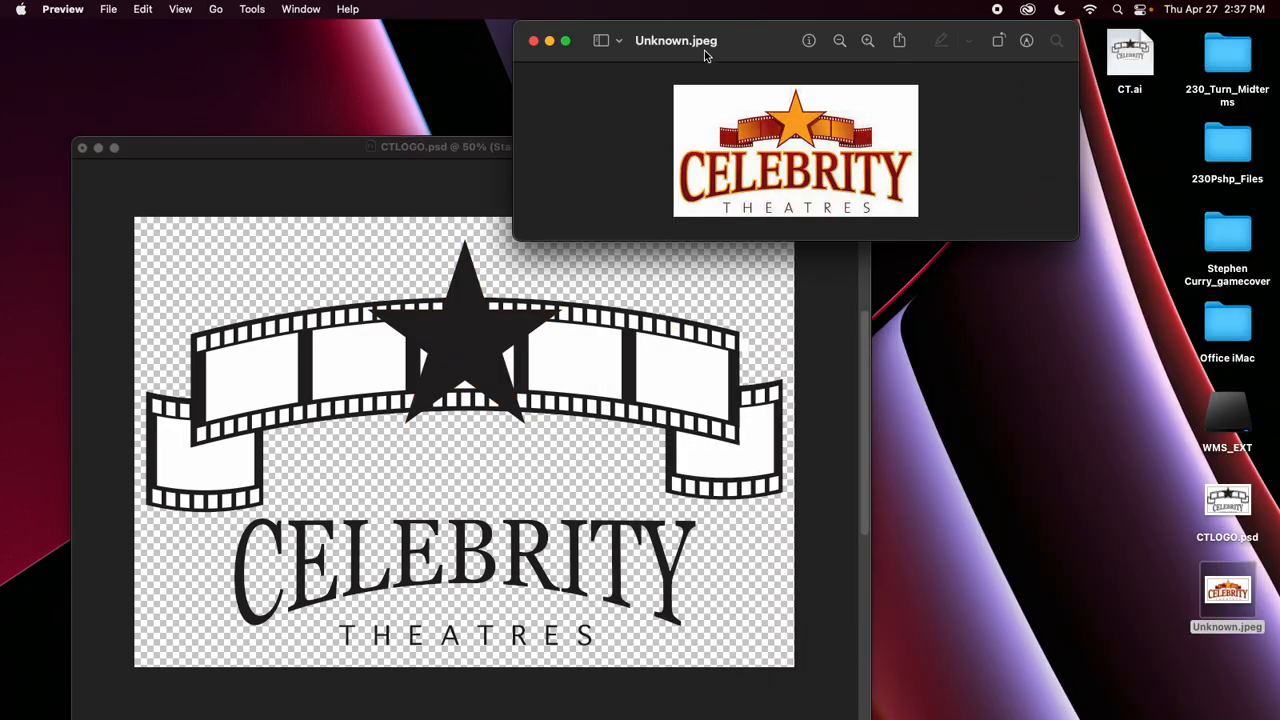
click(533, 41)
drag(1228, 600, 667, 281)
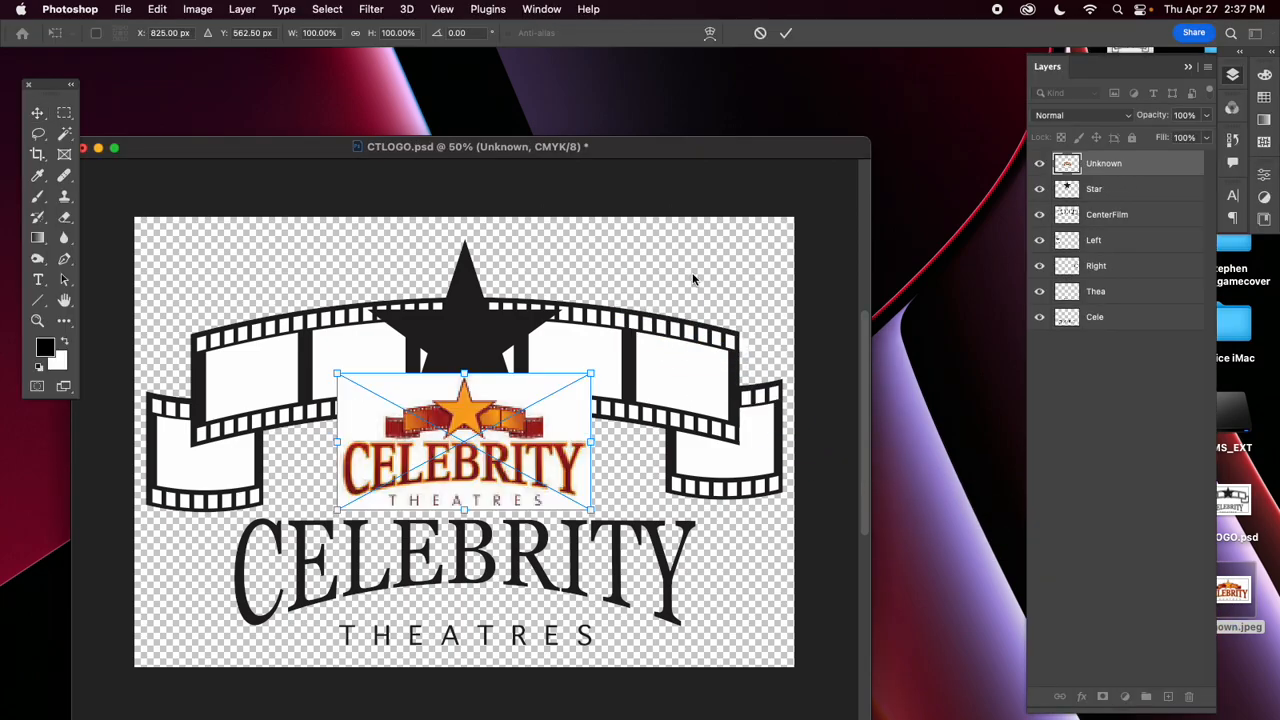
key(Return)
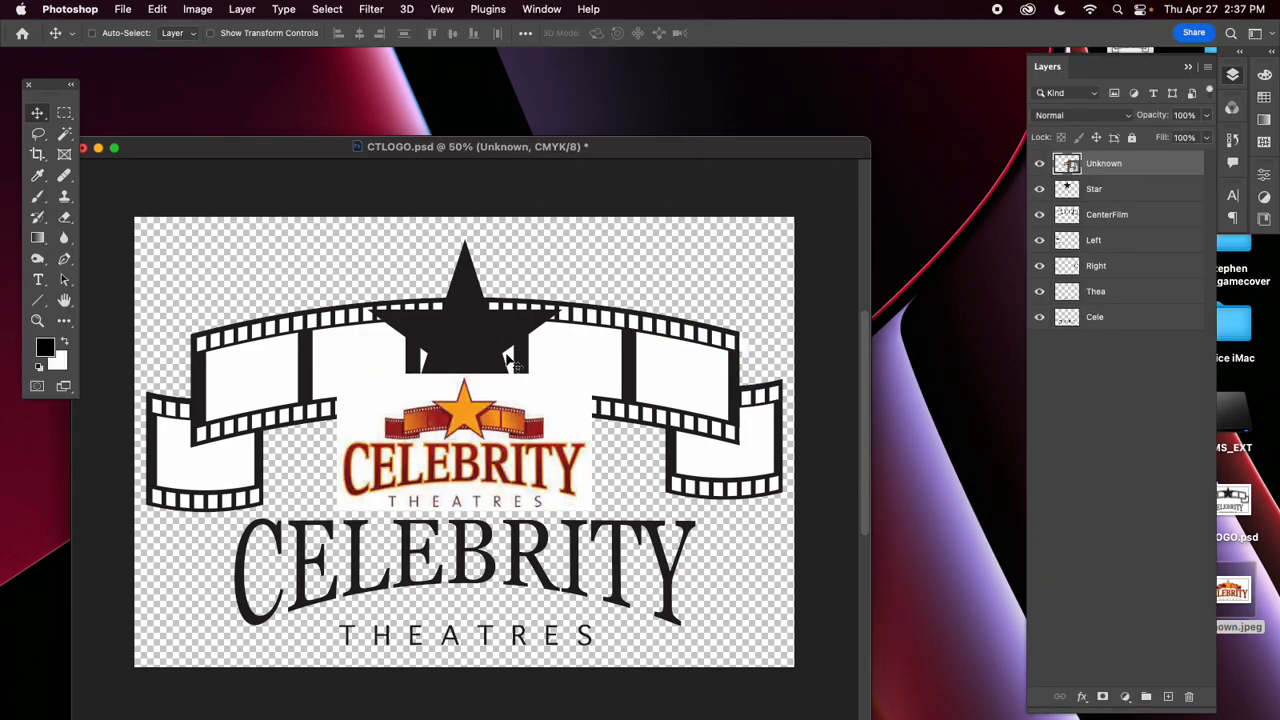
drag(485, 428, 758, 250)
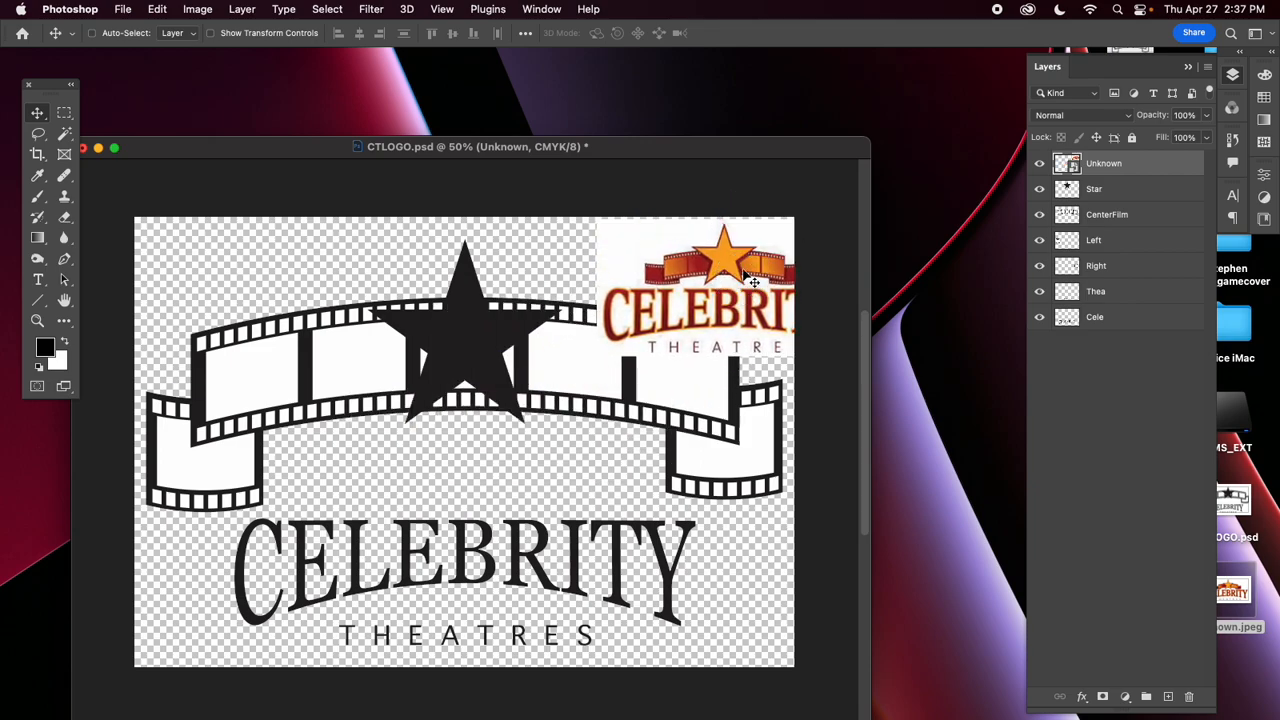
Add a Color Overlay to the Star layer in the orange #faa621 sampled from the reference logo's star.
double_click(1170, 195)
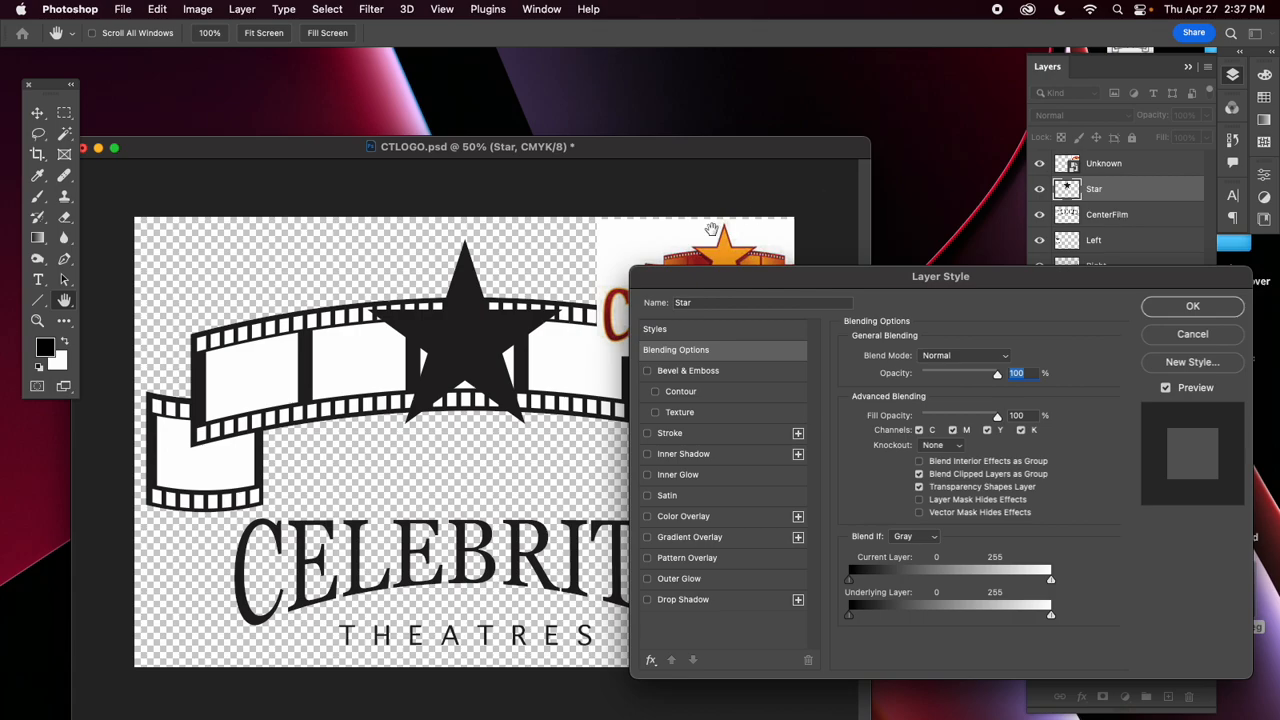
click(686, 517)
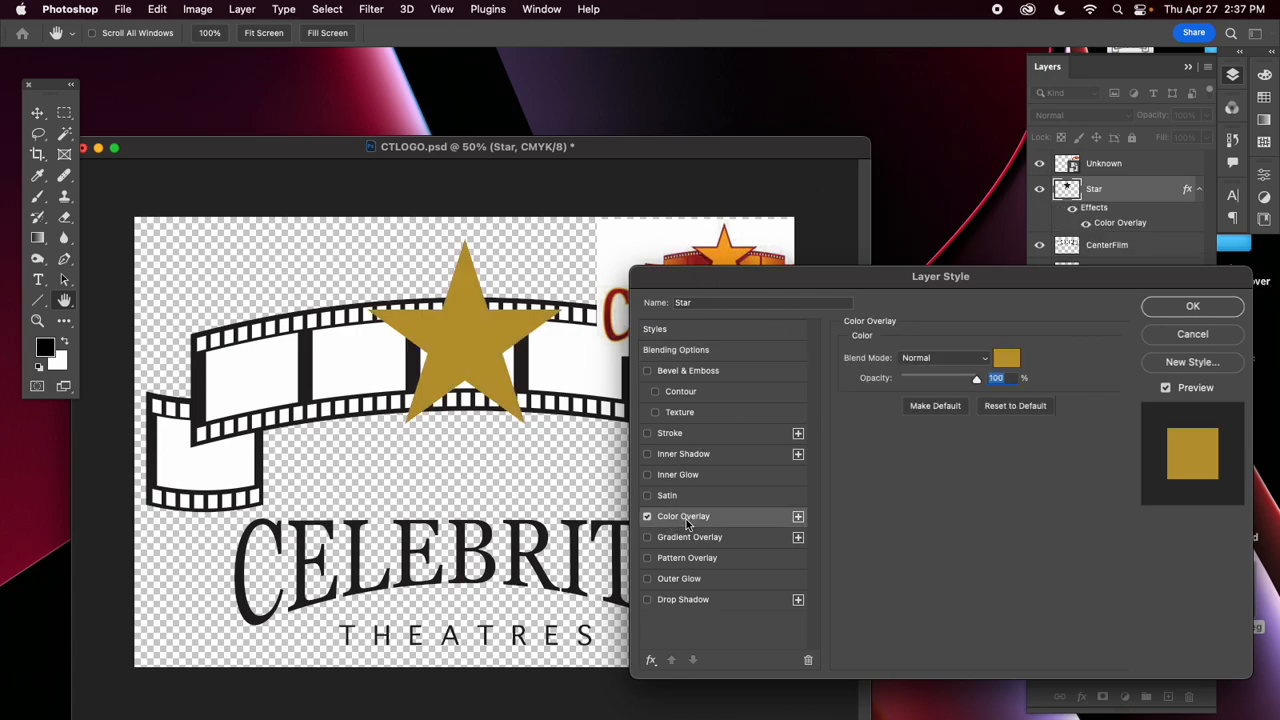
click(1006, 360)
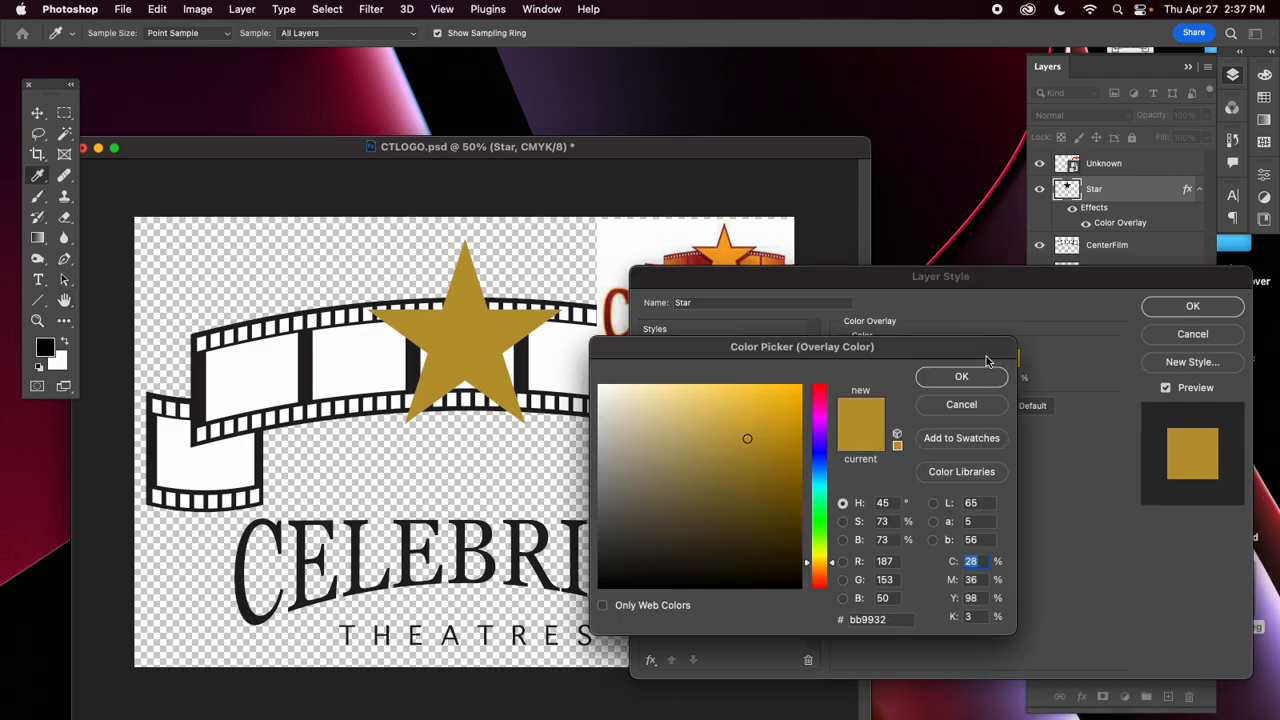
click(730, 250)
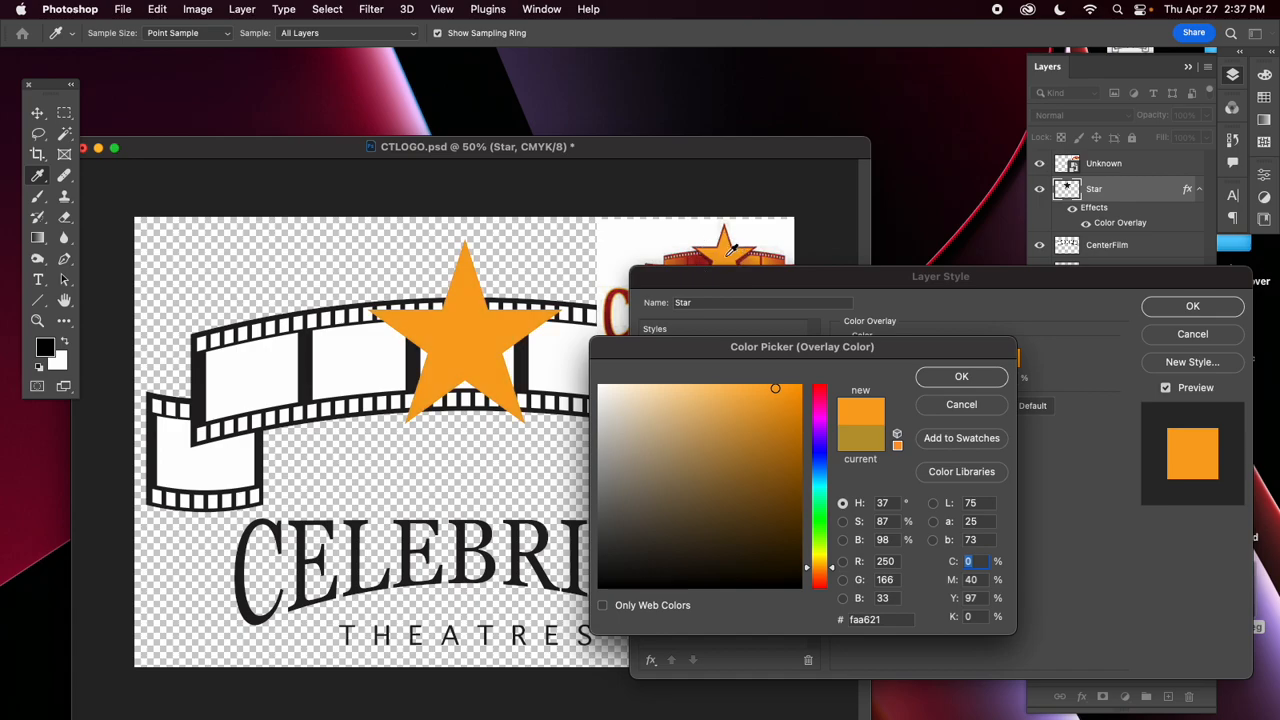
click(962, 377)
Add a 3 px Stroke to the Star layer in the dark red #9f1d21 sampled from the reference logo's film strip.
drag(726, 285, 675, 321)
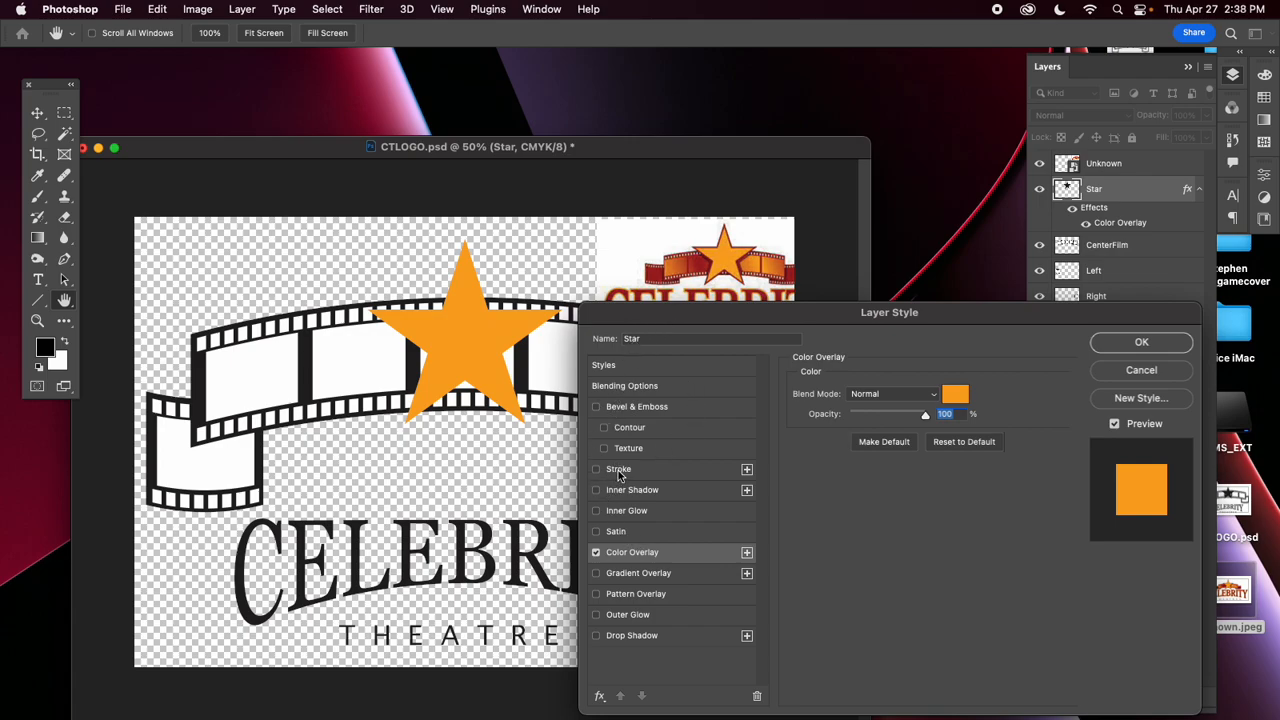
click(619, 474)
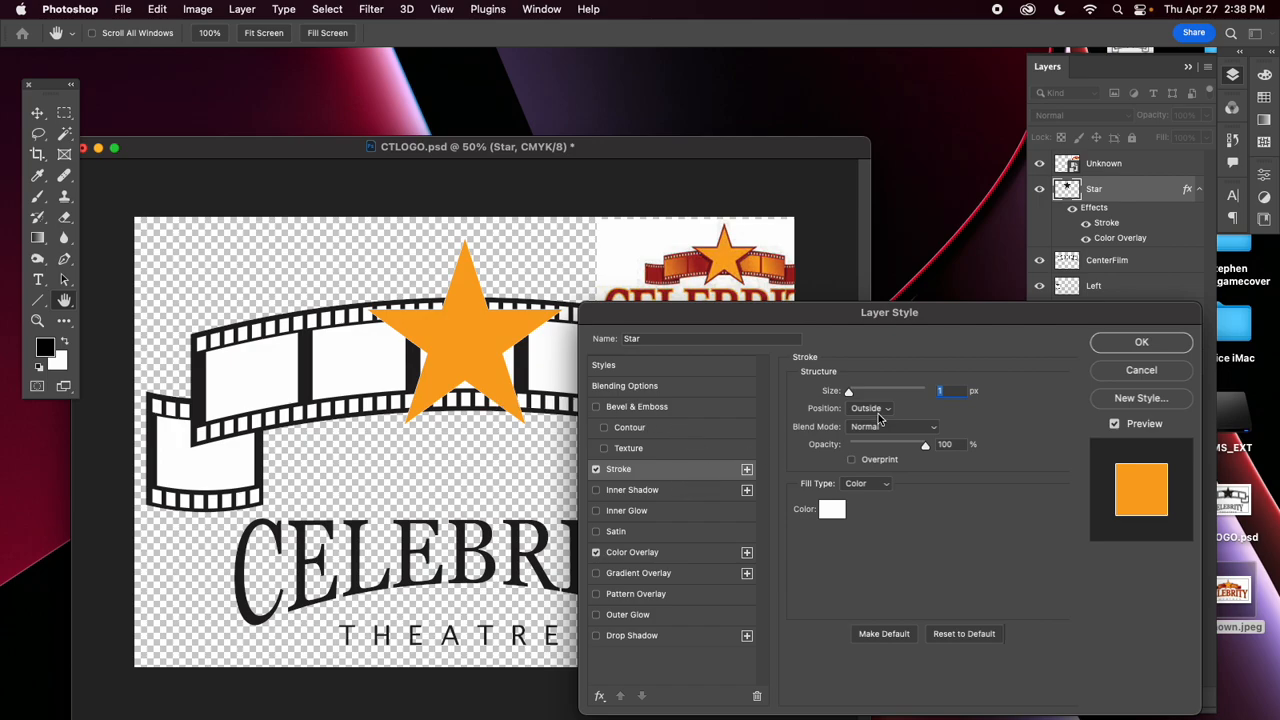
drag(849, 393, 850, 393)
click(832, 511)
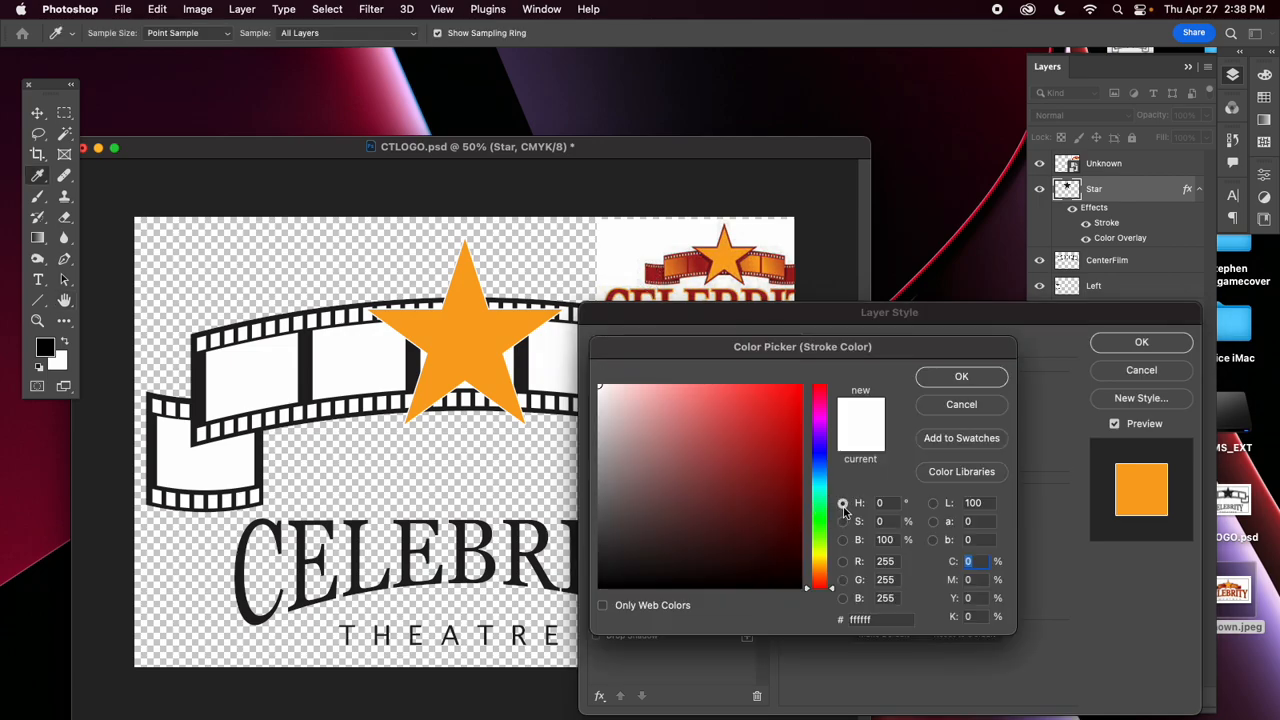
click(657, 265)
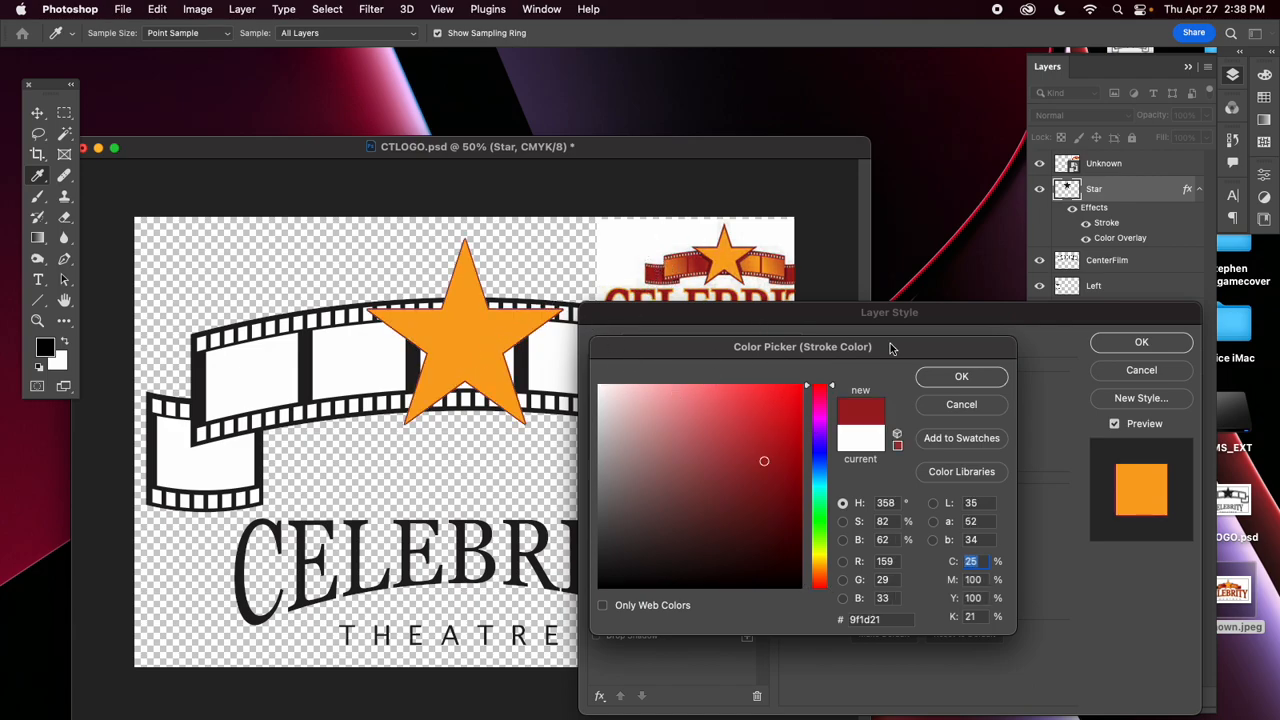
click(961, 376)
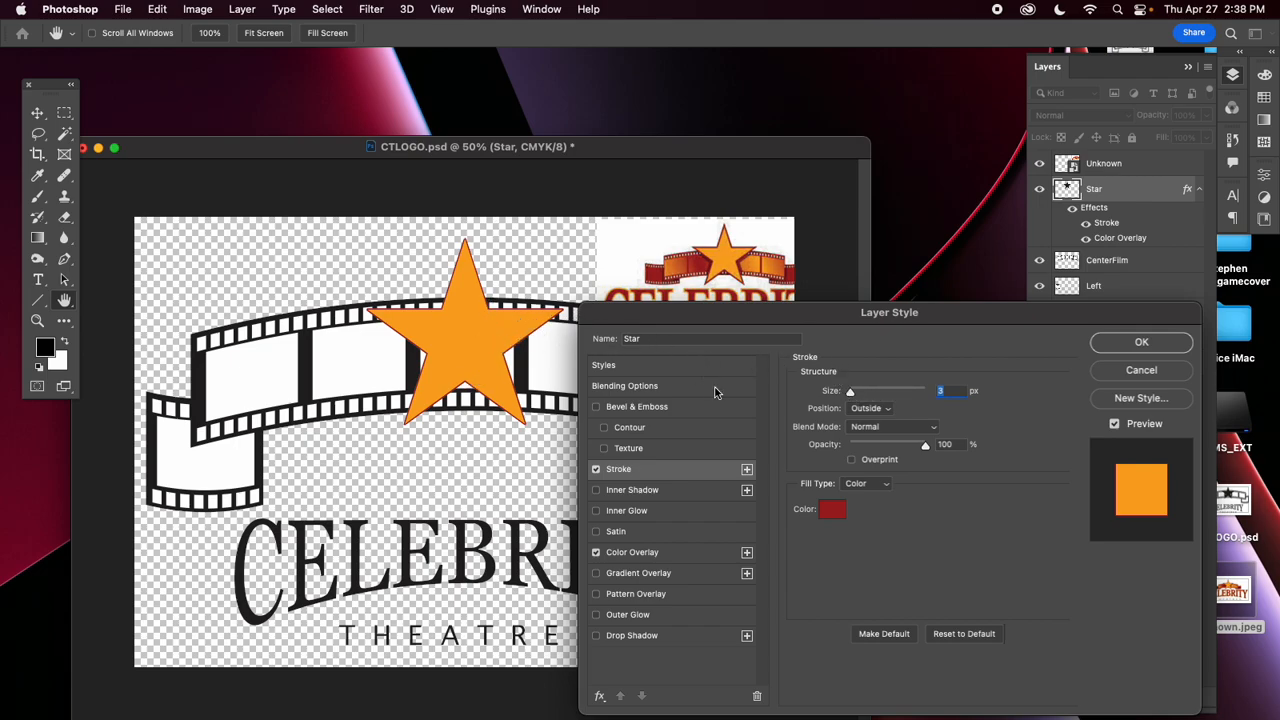
Set the star's stroke position to Inside and its size to 5 px, and apply the layer style.
drag(850, 392, 852, 392)
click(886, 410)
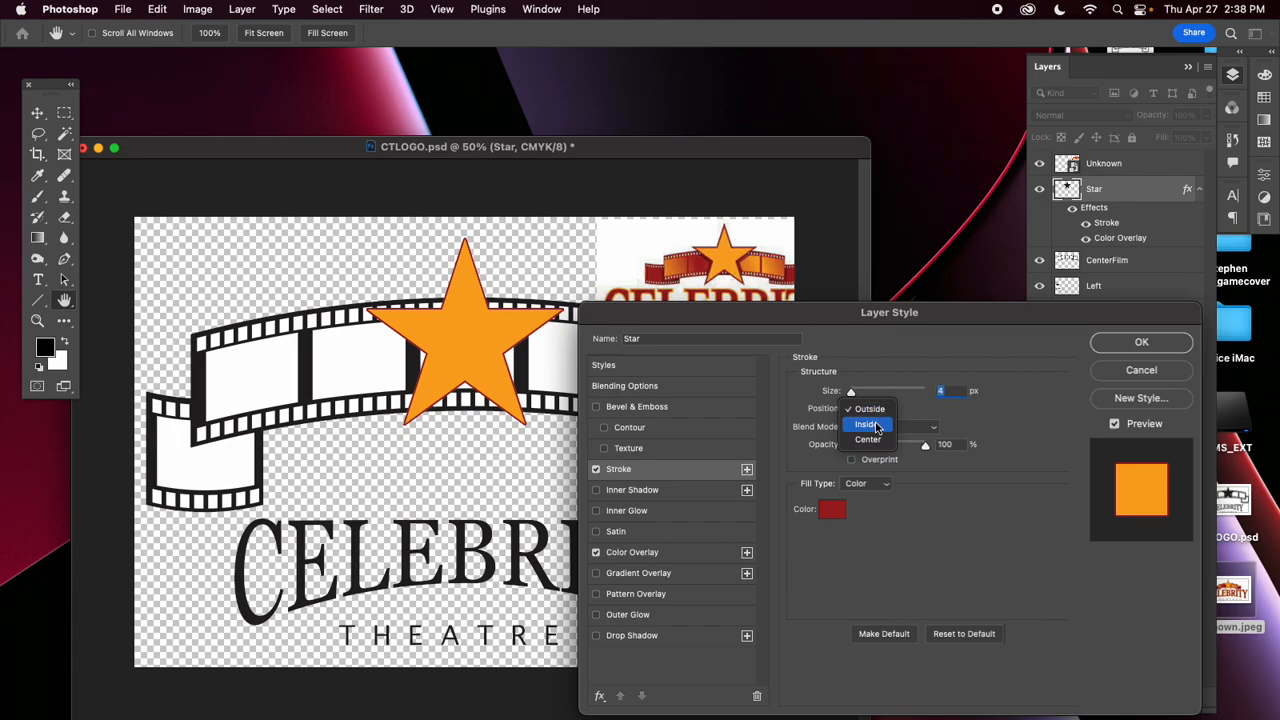
click(877, 424)
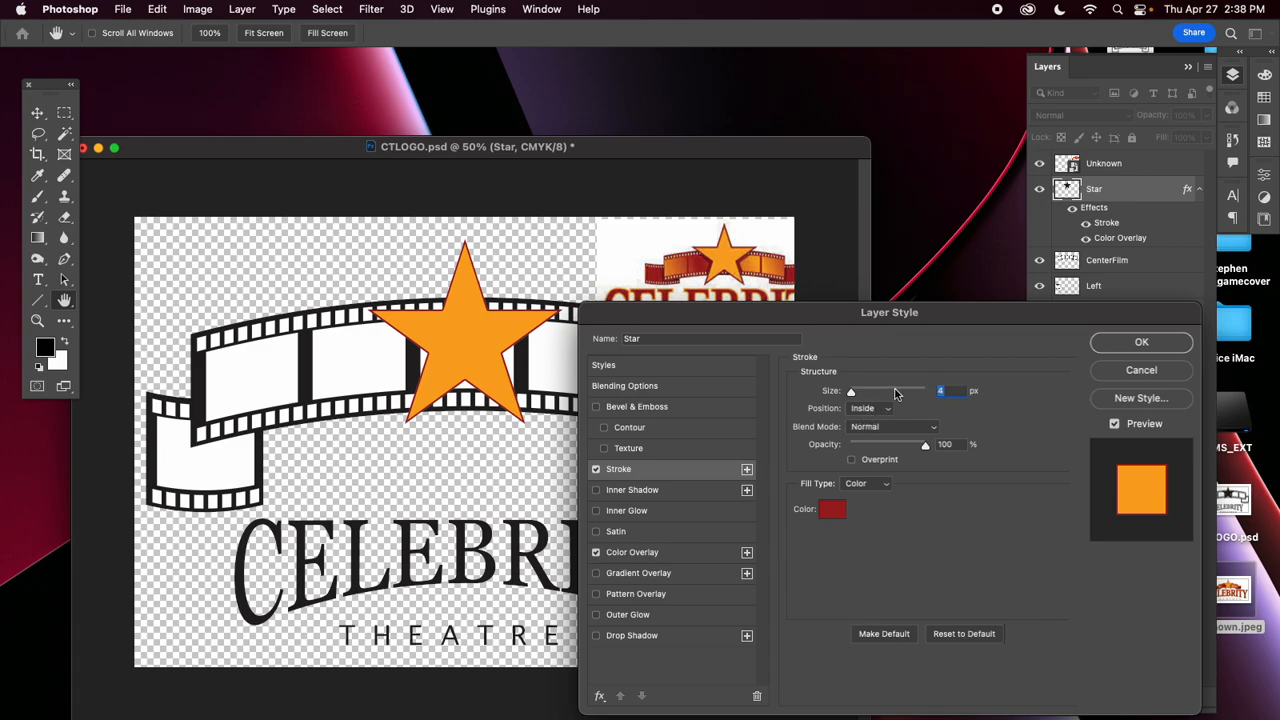
drag(852, 393, 852, 393)
click(1116, 345)
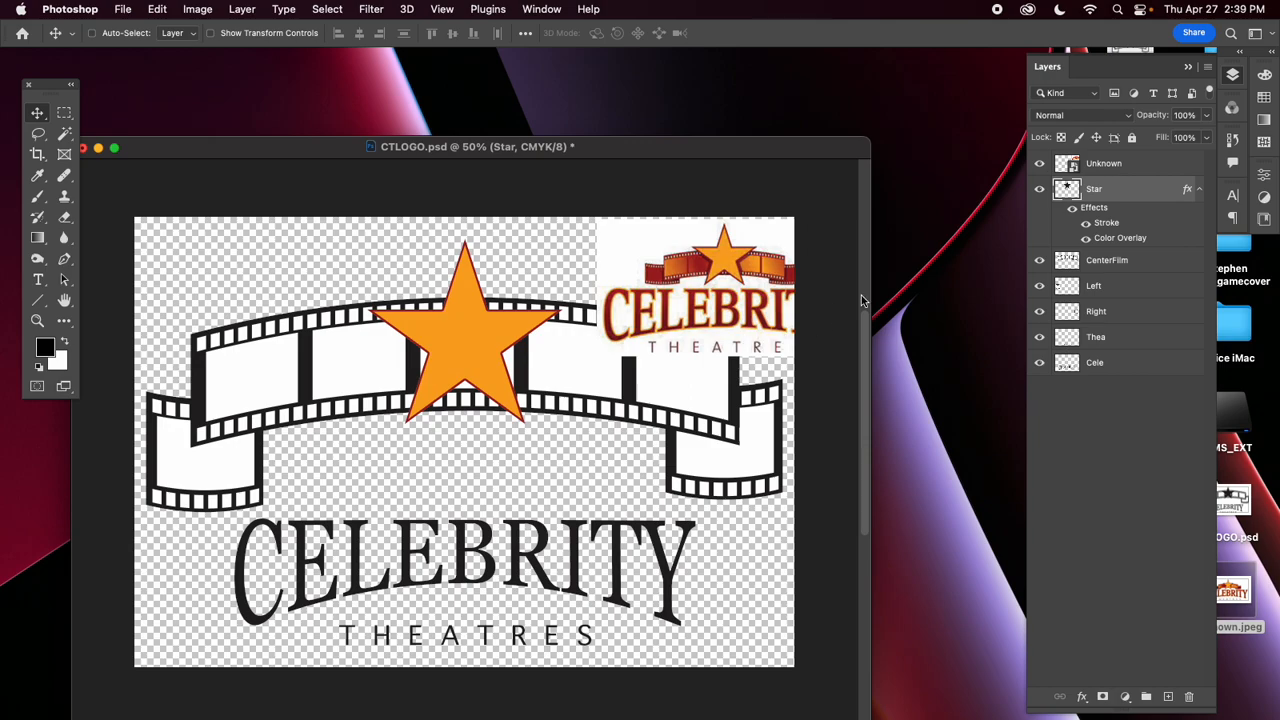
Add a Color Overlay to the Cele layer in the dark red #9f1f21 sampled from the reference logo's film strip.
click(1124, 368)
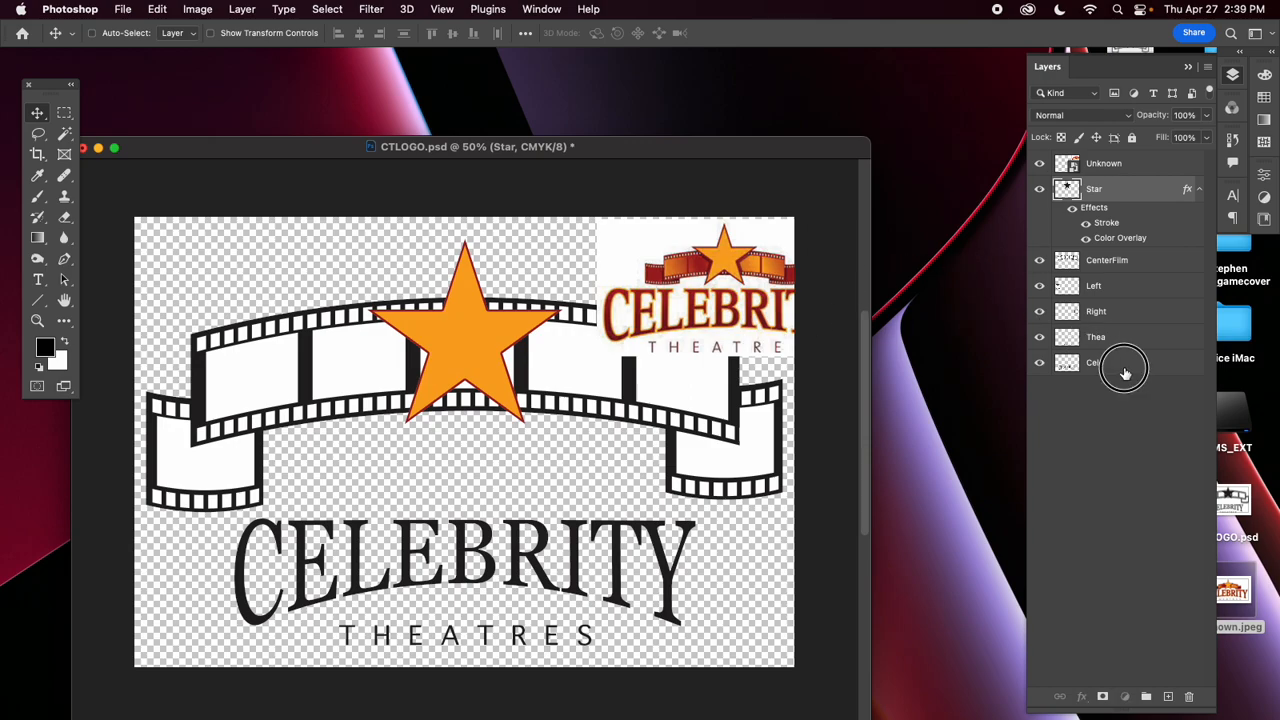
double_click(1176, 366)
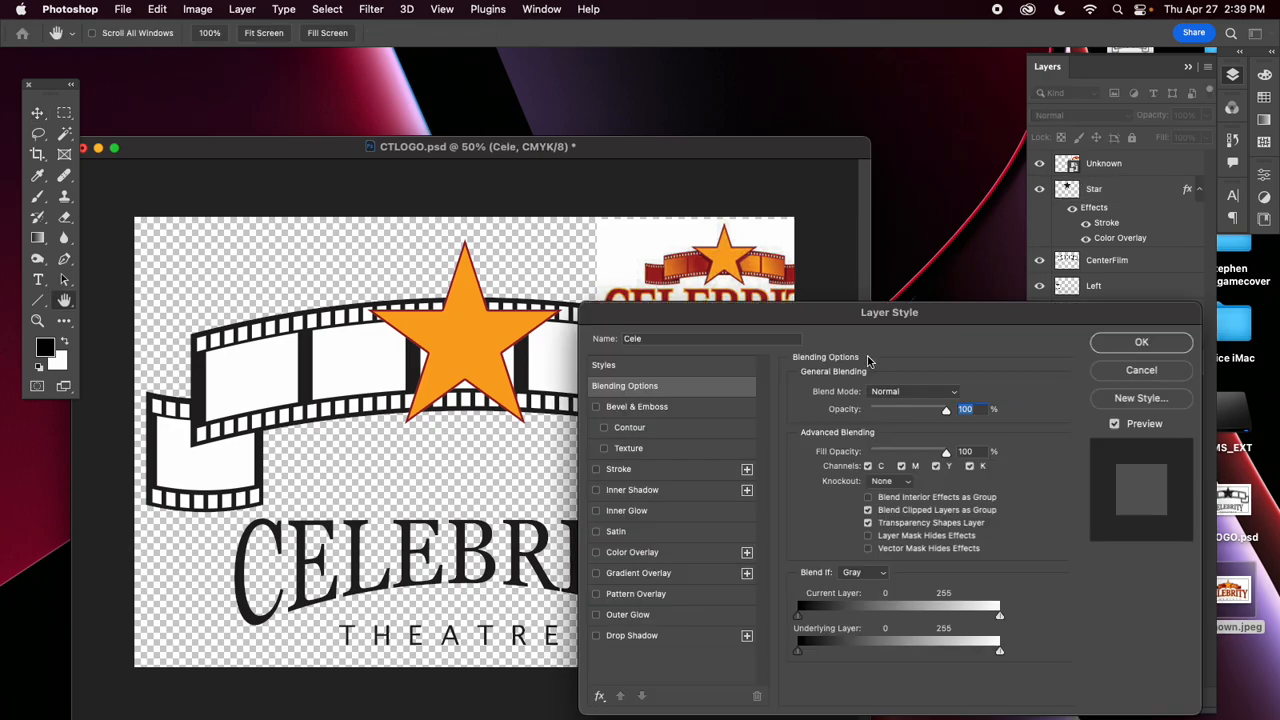
drag(658, 318, 784, 273)
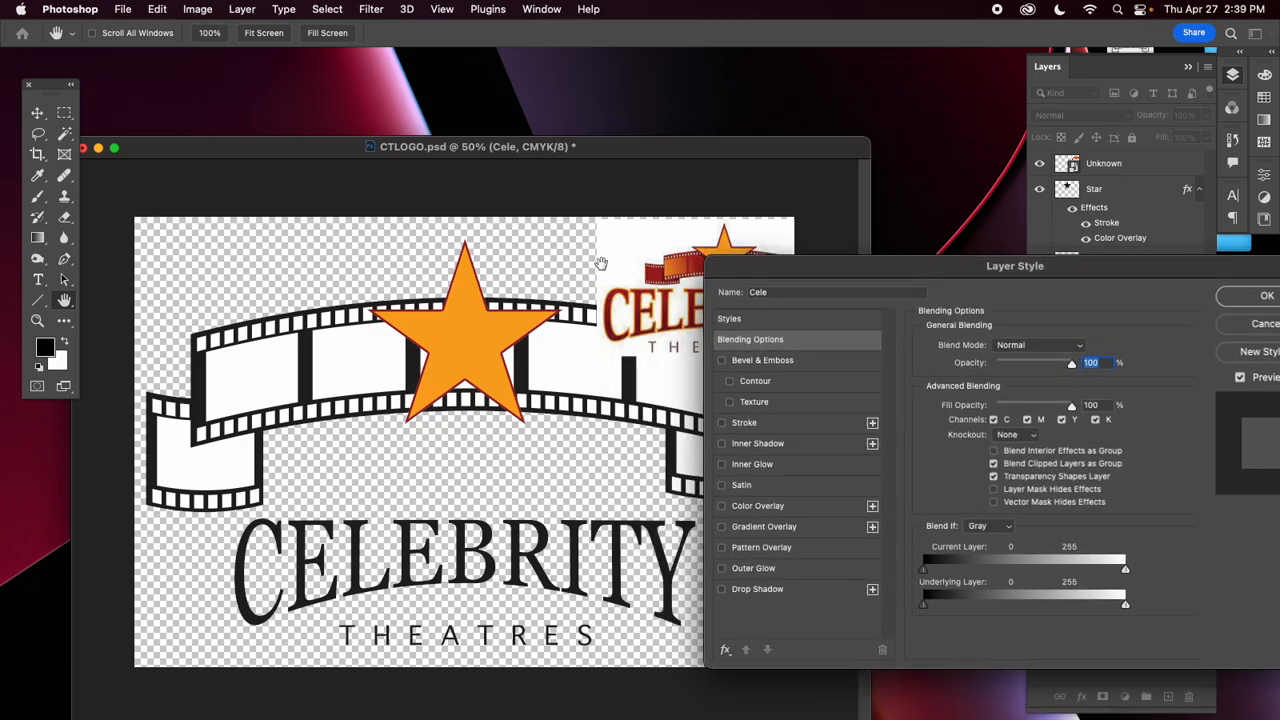
click(757, 507)
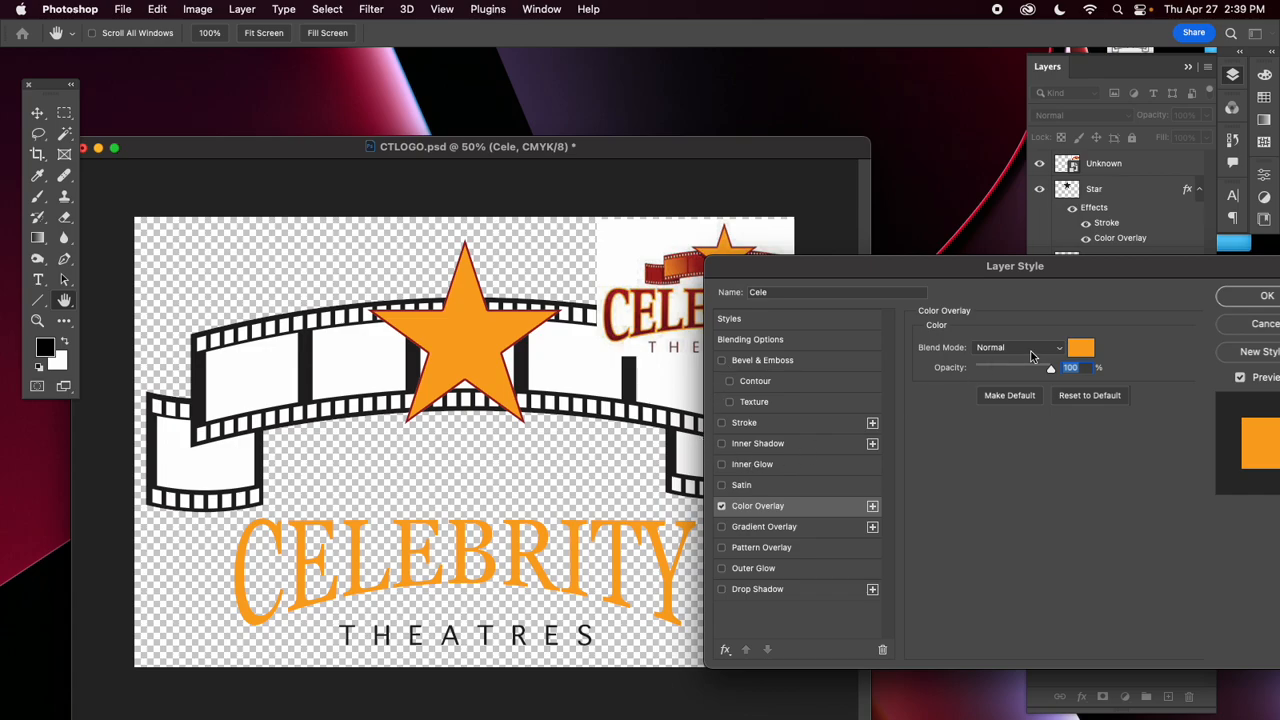
click(1084, 352)
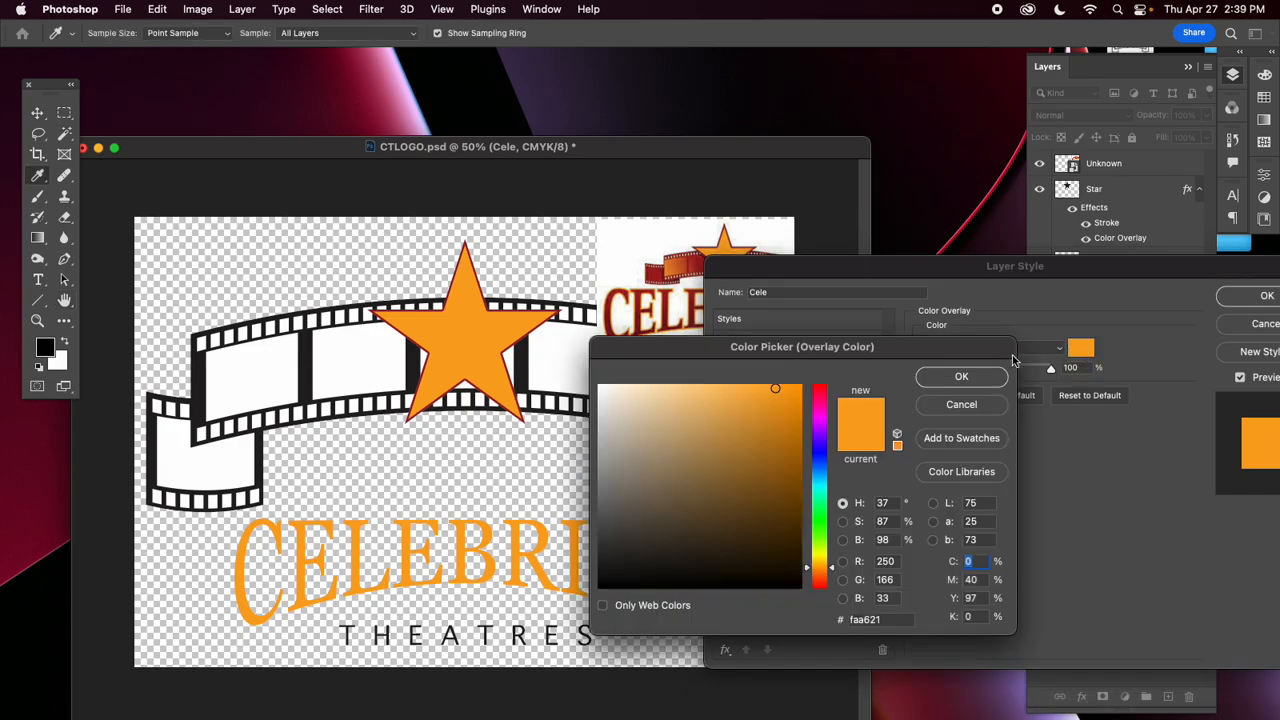
click(657, 265)
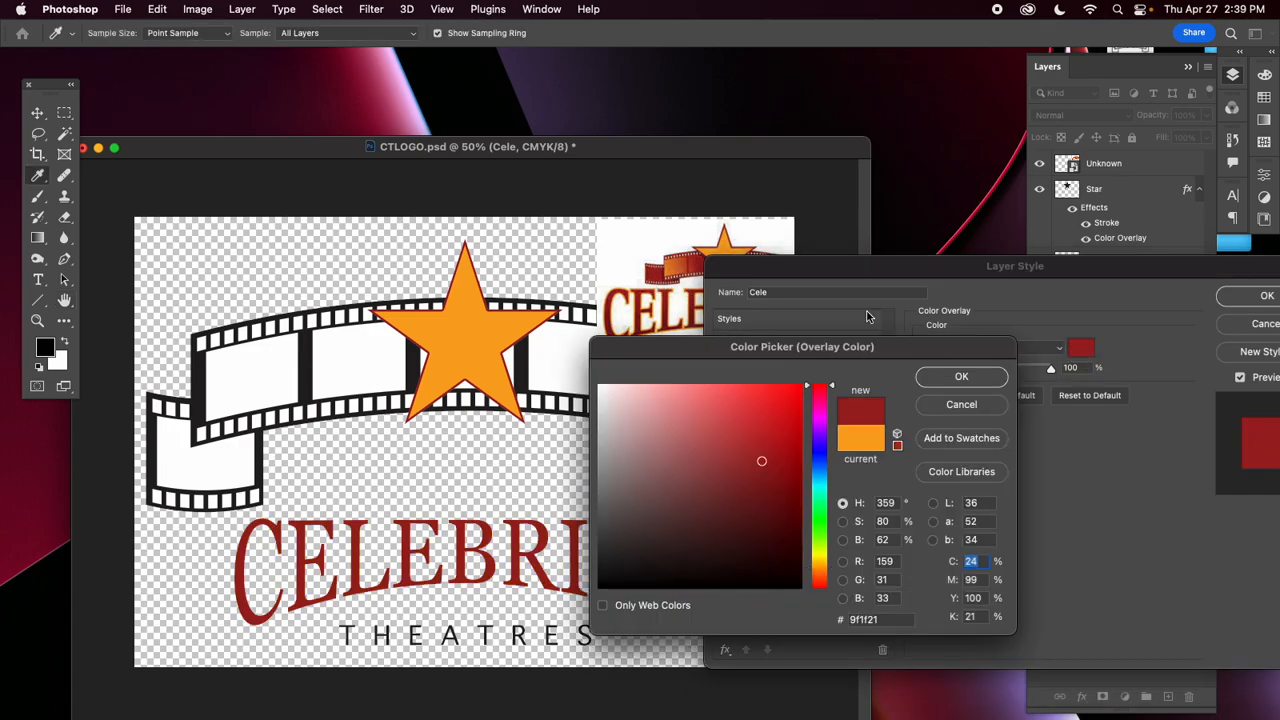
click(962, 376)
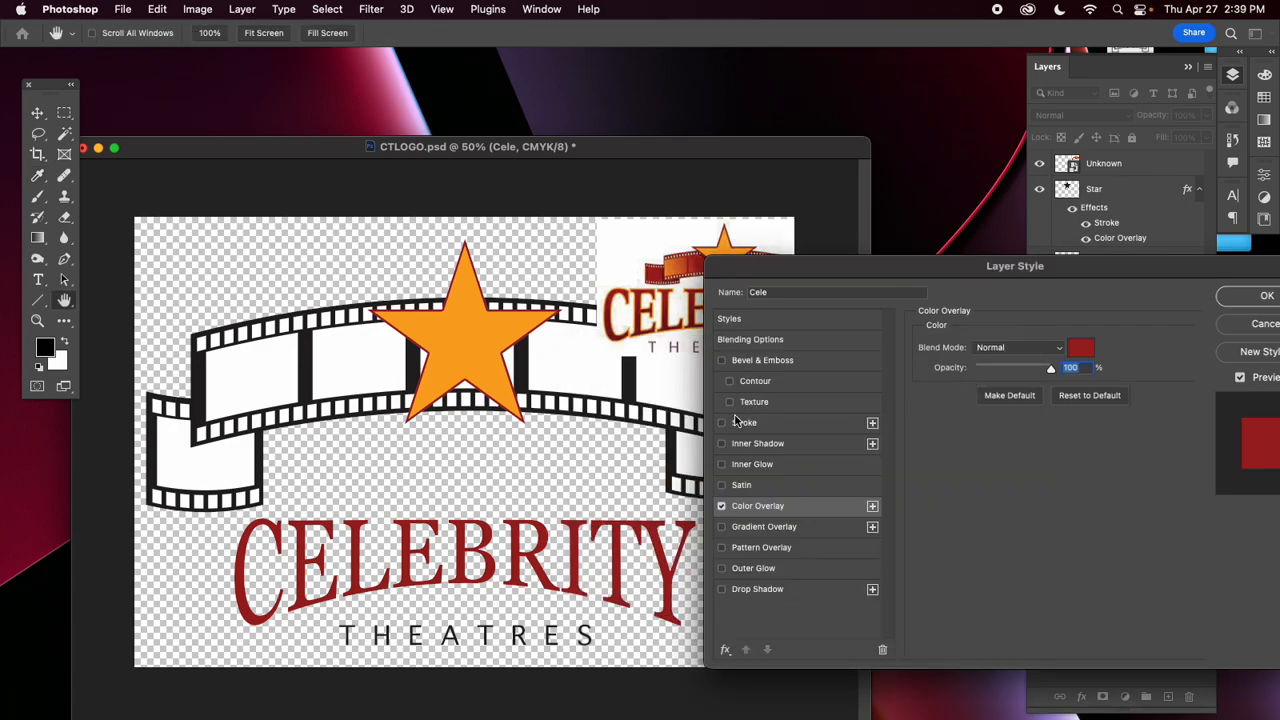
Add a 6 px Outside Stroke to the Cele layer in the orange #faa621 sampled from the large star, and apply the style.
click(744, 424)
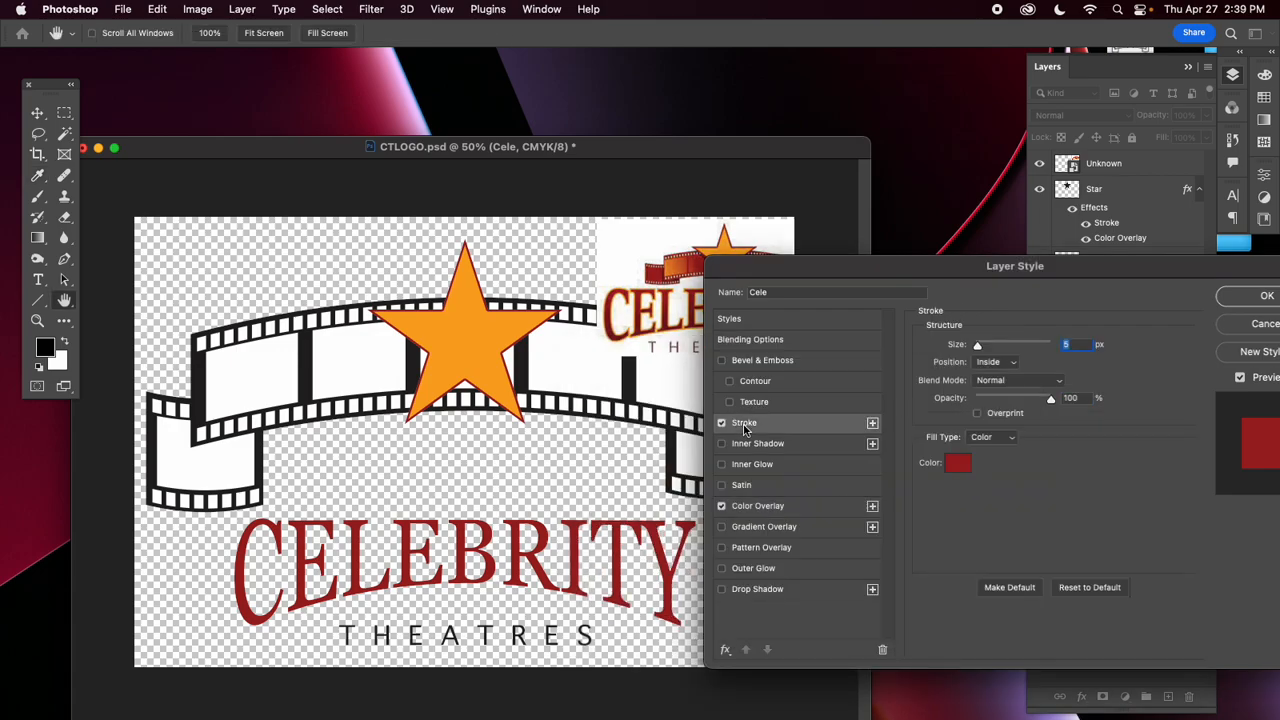
click(966, 470)
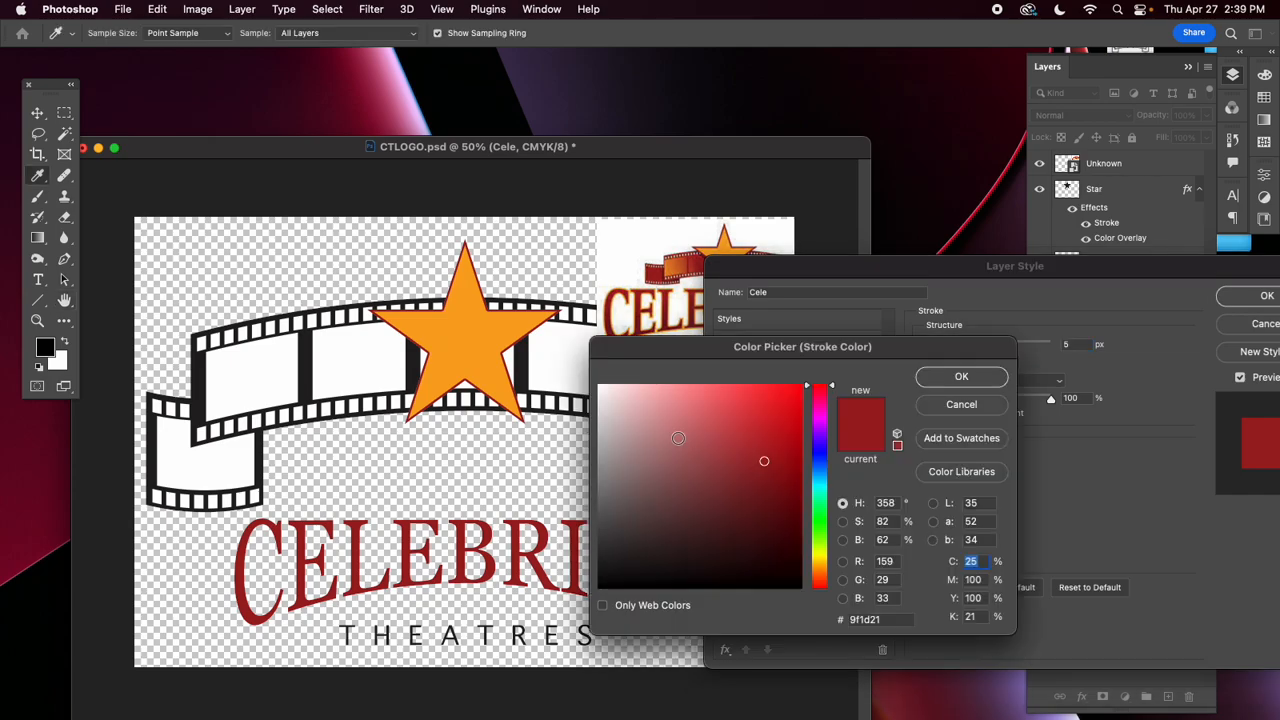
click(478, 352)
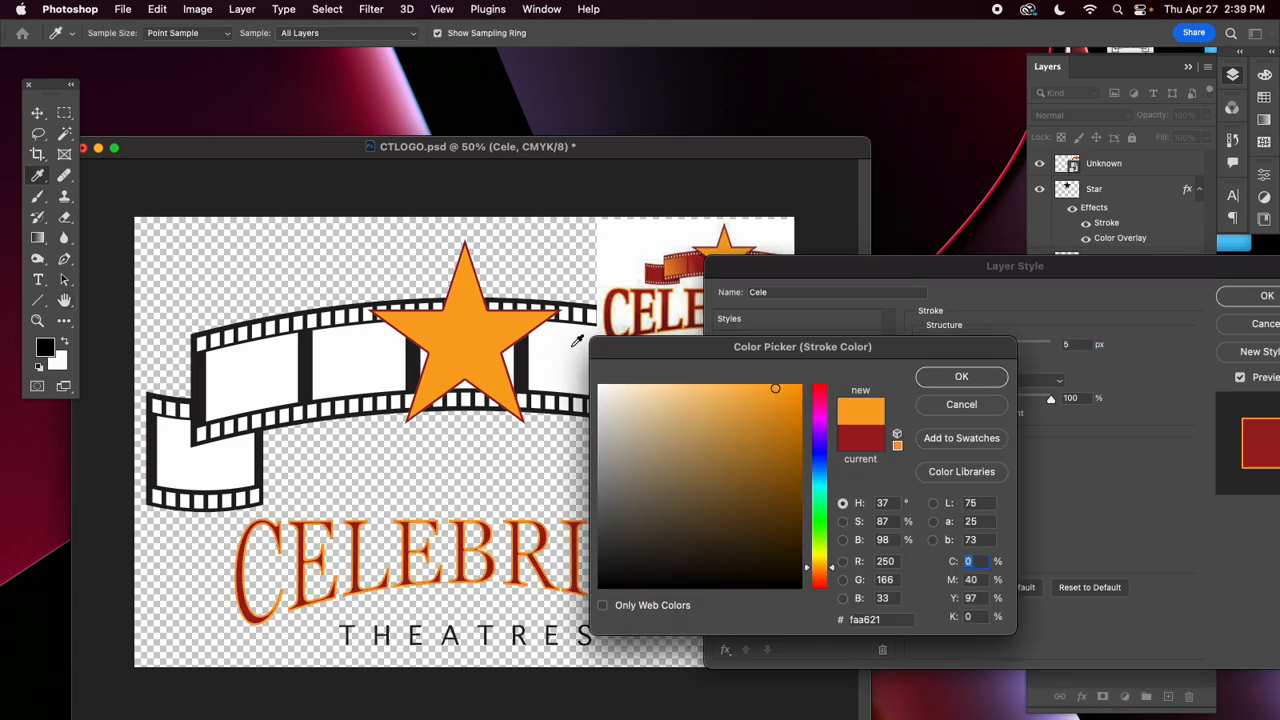
click(967, 381)
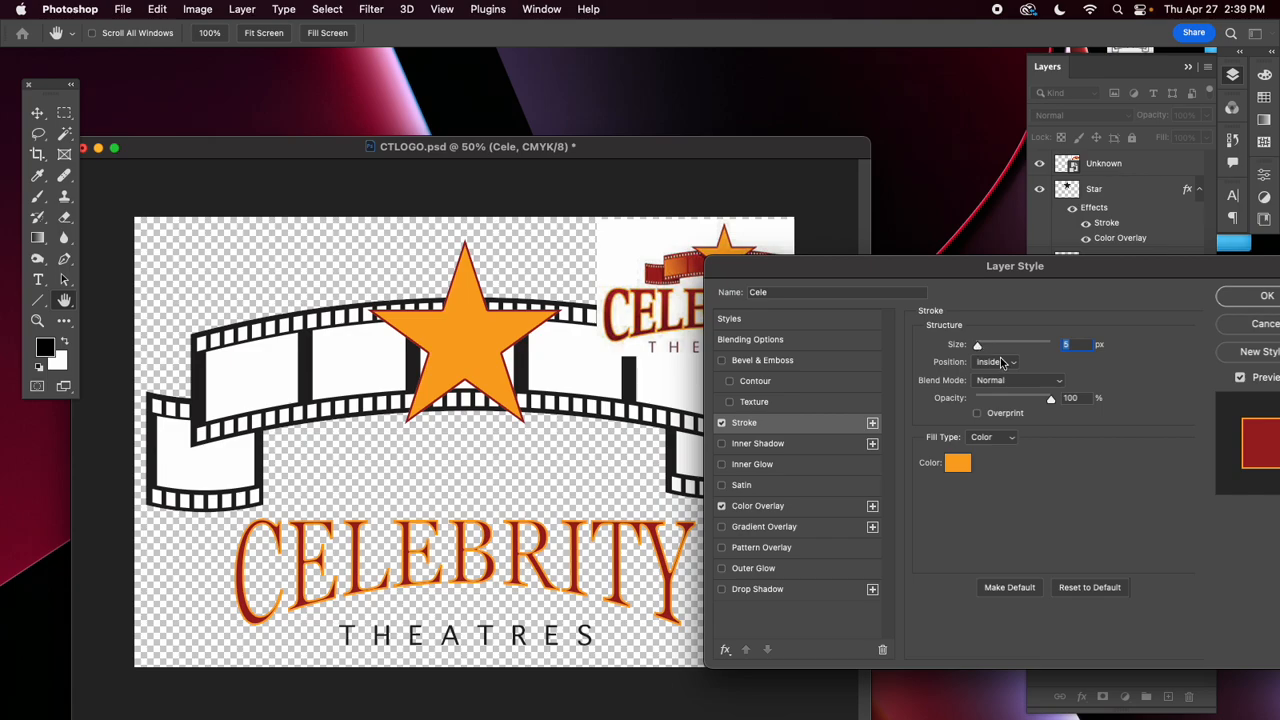
click(1010, 363)
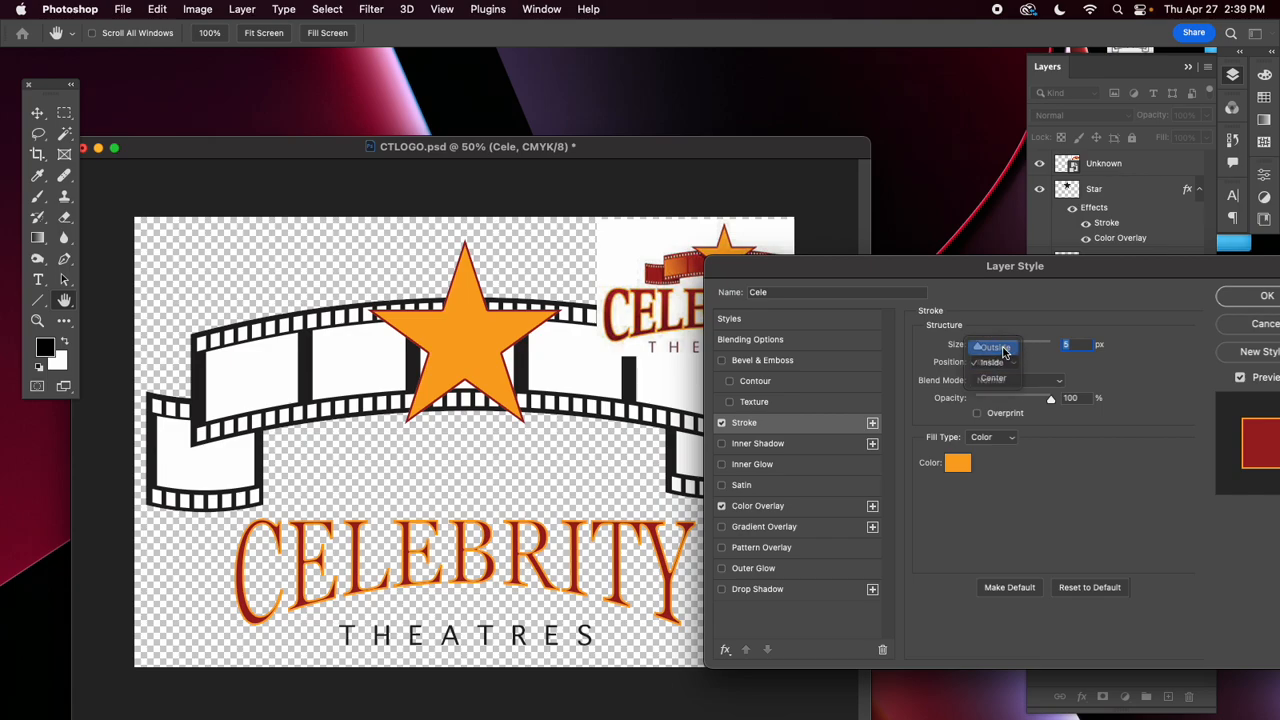
click(1000, 346)
drag(977, 346, 980, 347)
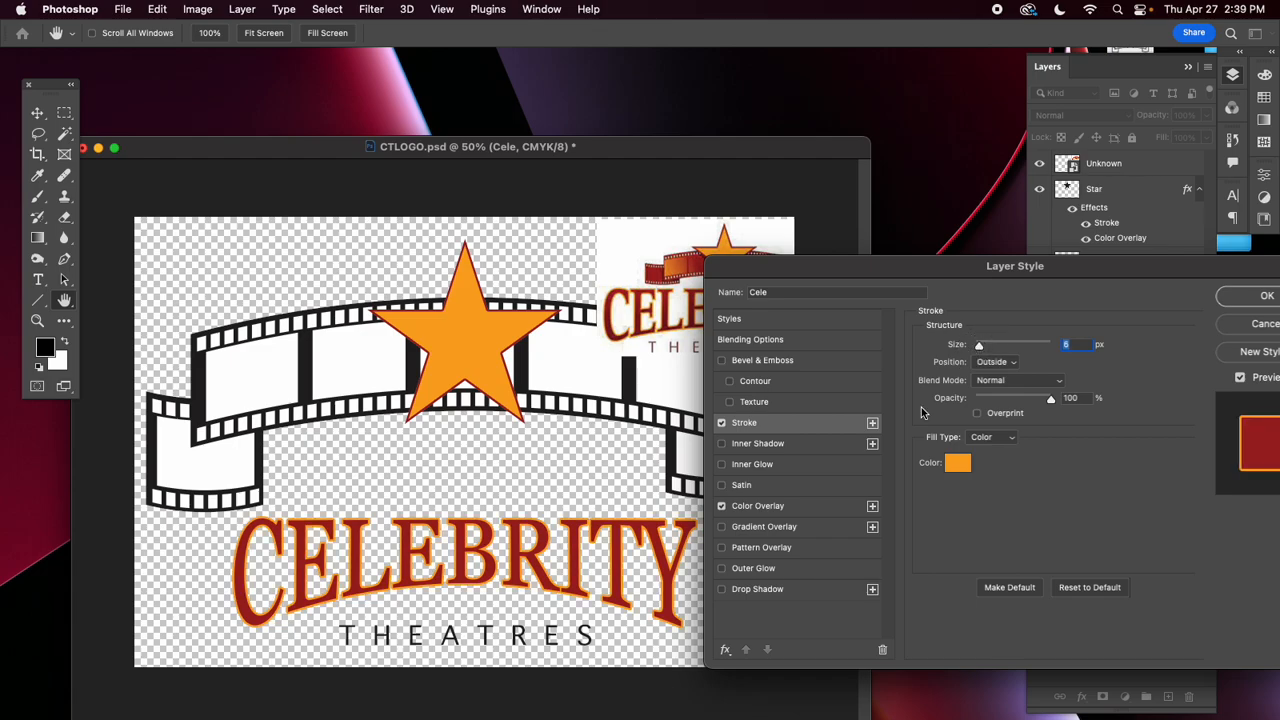
mouse_move(900, 265)
mouse_down()
mouse_move(883, 286)
mouse_move(874, 360)
mouse_up()
click(1182, 388)
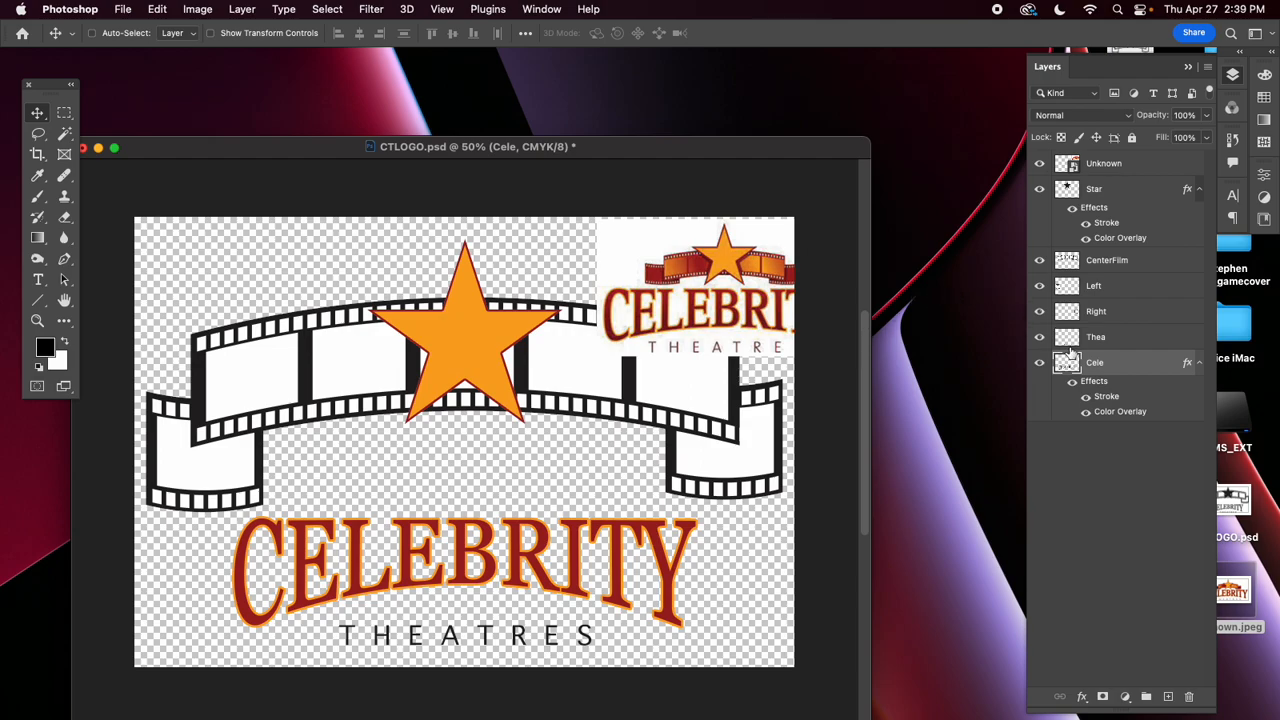
Apply a Color Overlay to the Thea layer in the same dark red as the CELEBRITY lettering.
click(1165, 345)
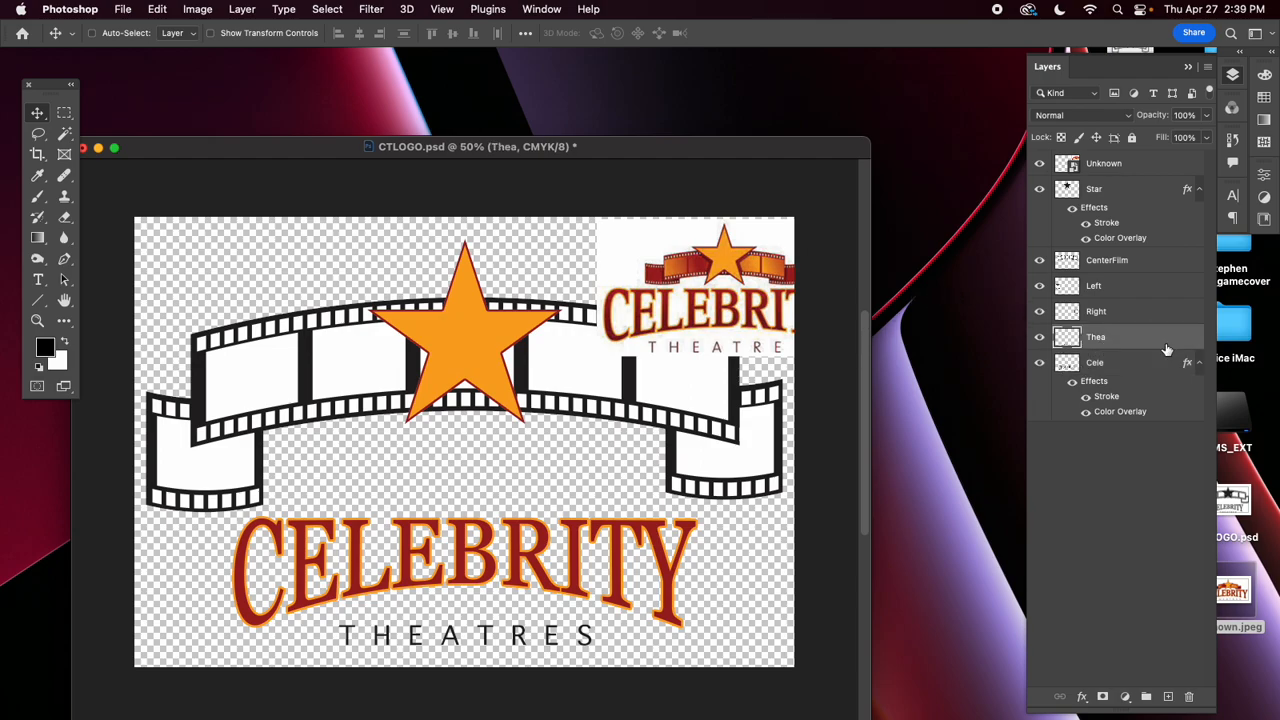
double_click(1188, 345)
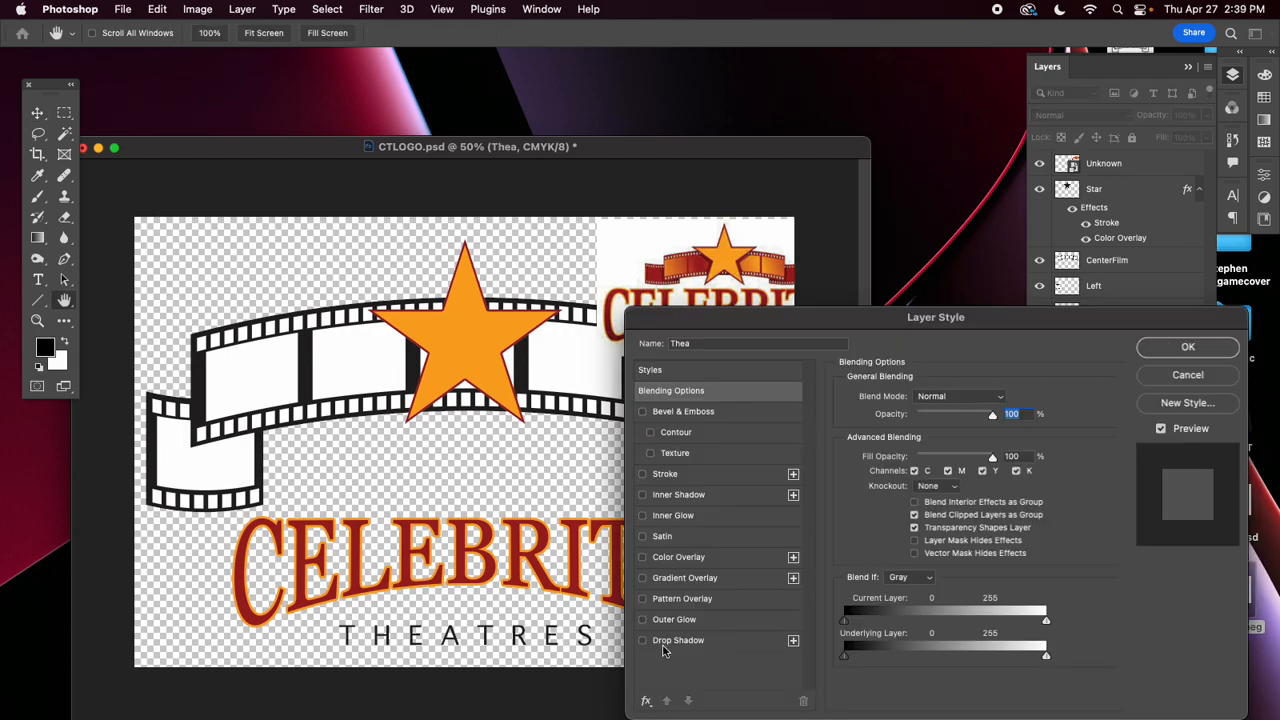
click(676, 560)
drag(738, 318, 903, 246)
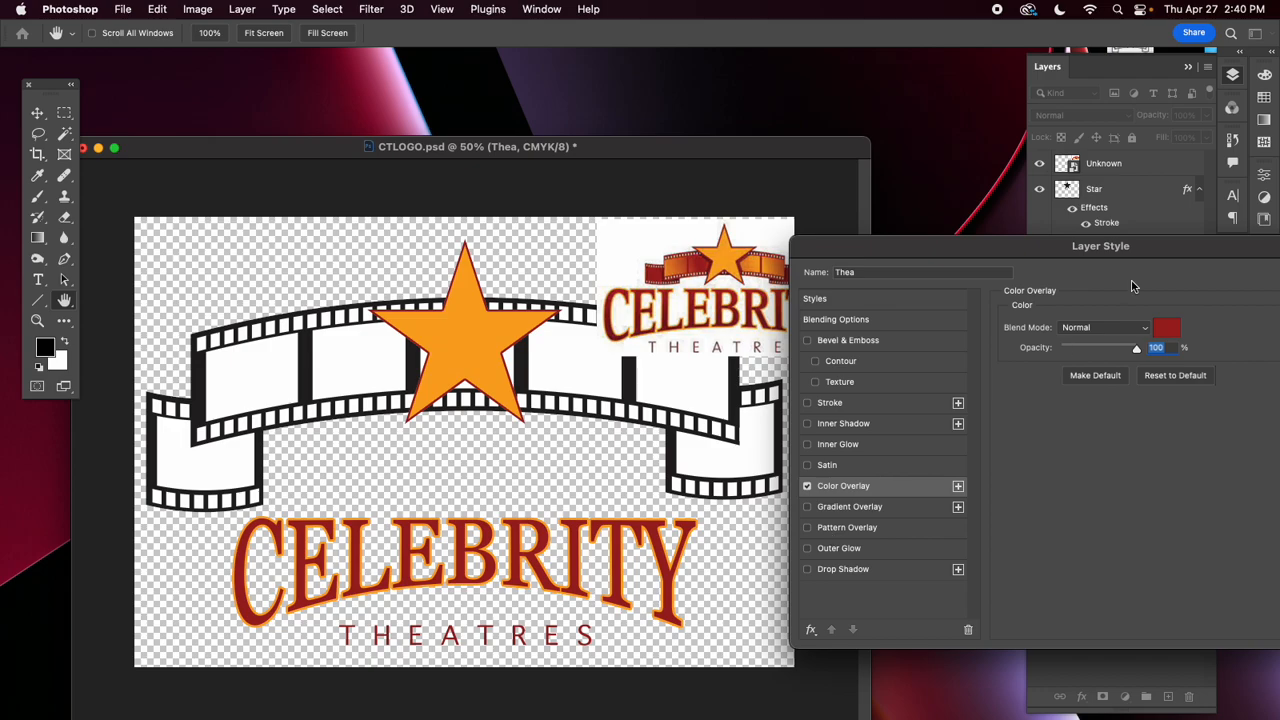
drag(1051, 248, 819, 299)
click(1121, 325)
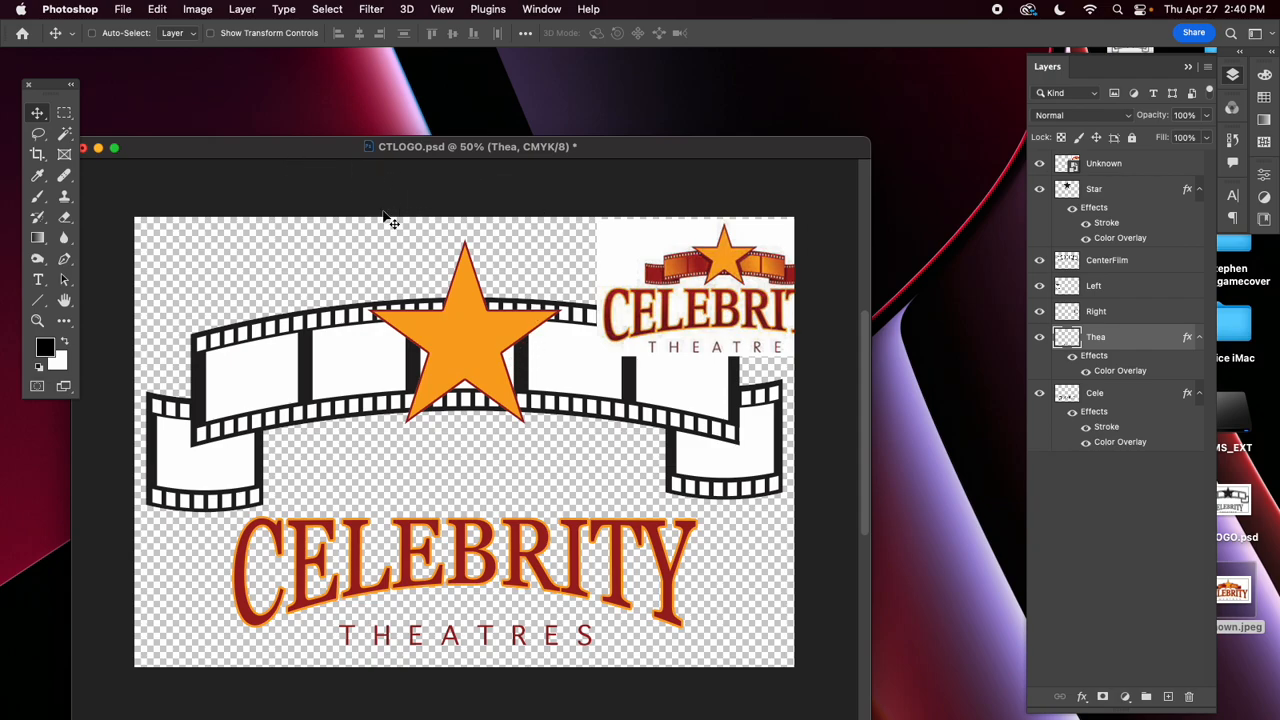
drag(329, 154, 422, 137)
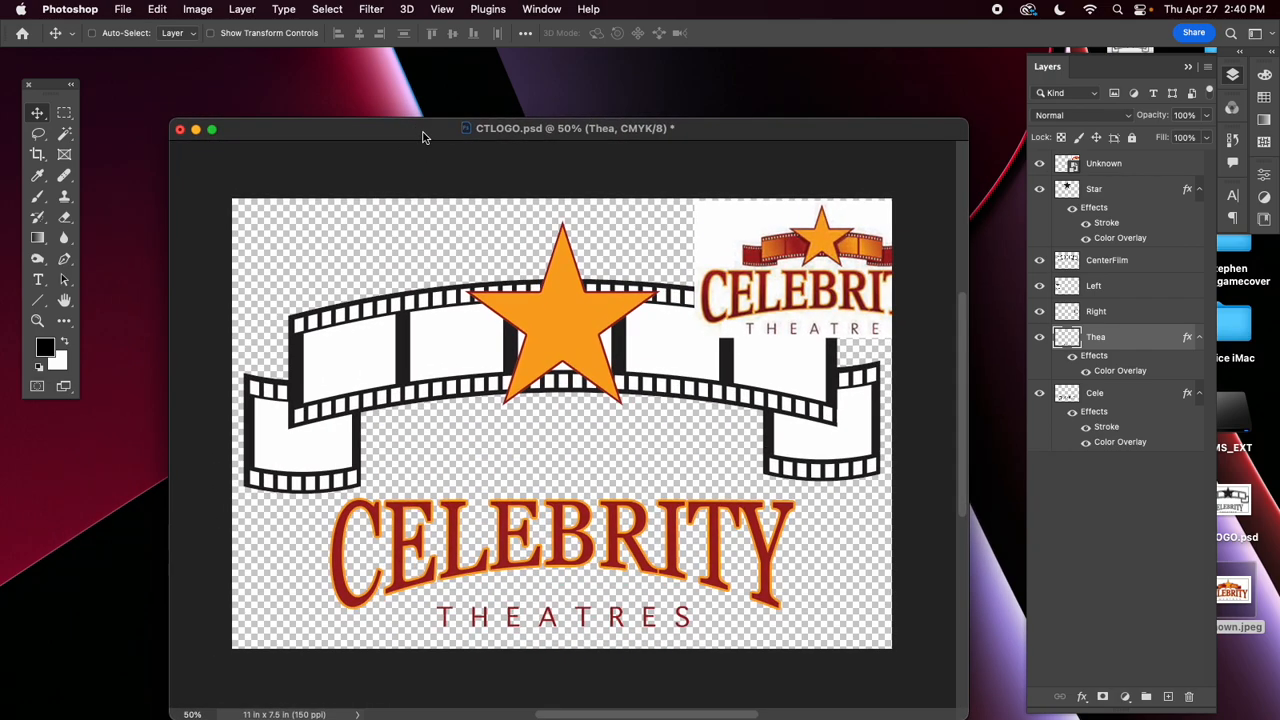